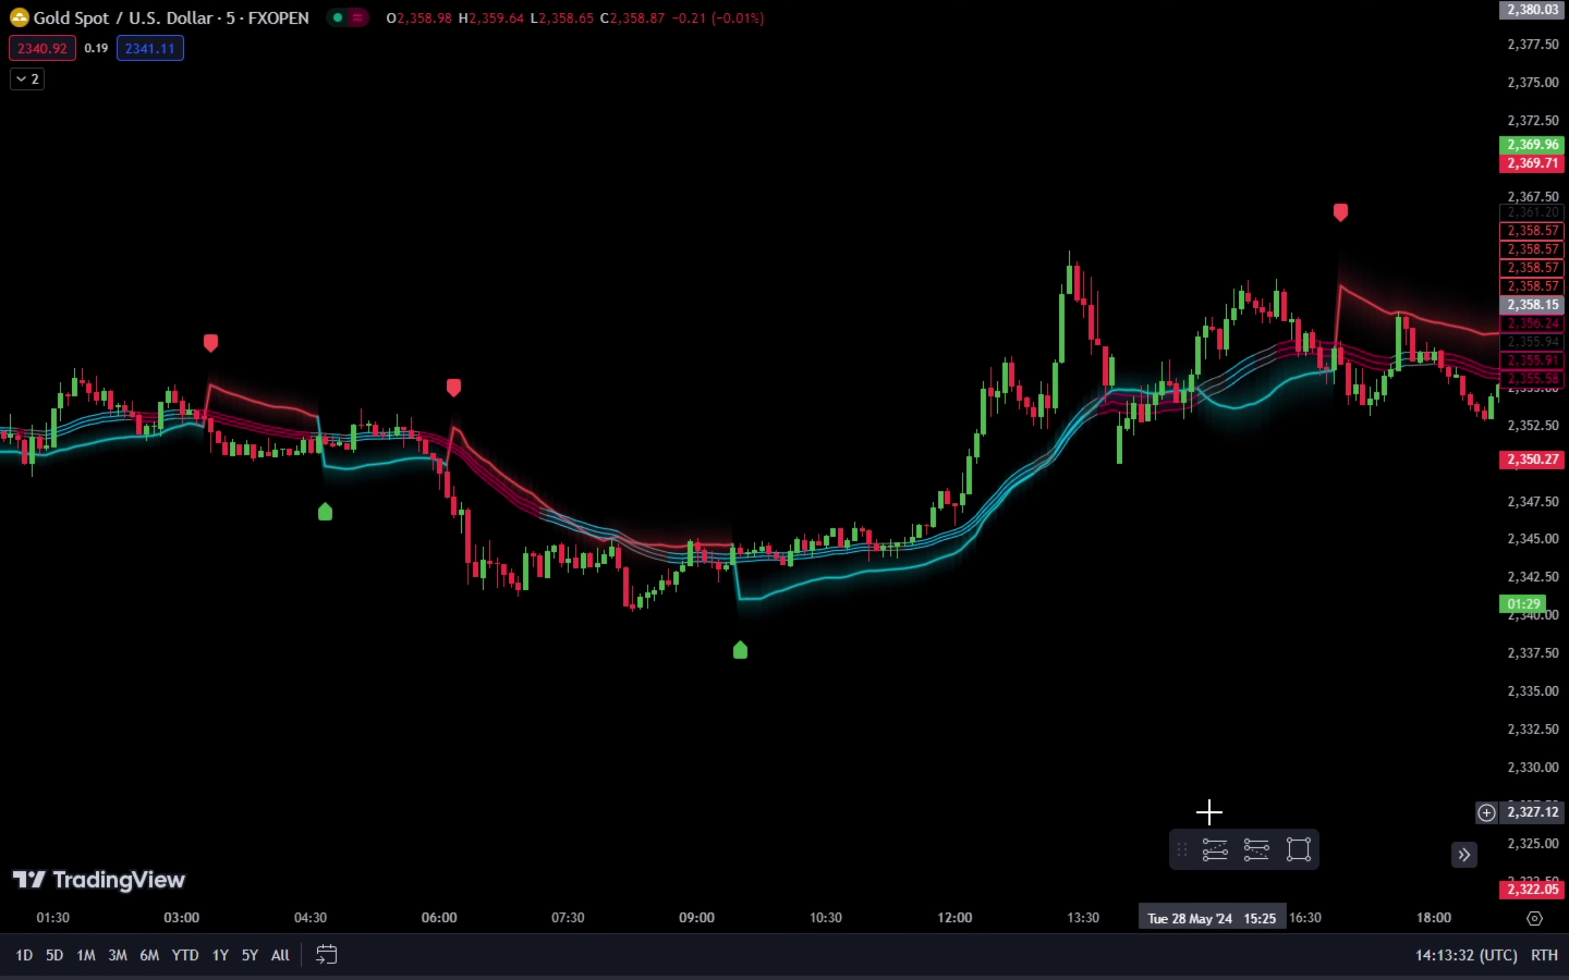
Step: Draw a long position from the 28 May 09:45 buy signal to about 12:15, risk/reward about 1.5
left_click(1222, 851)
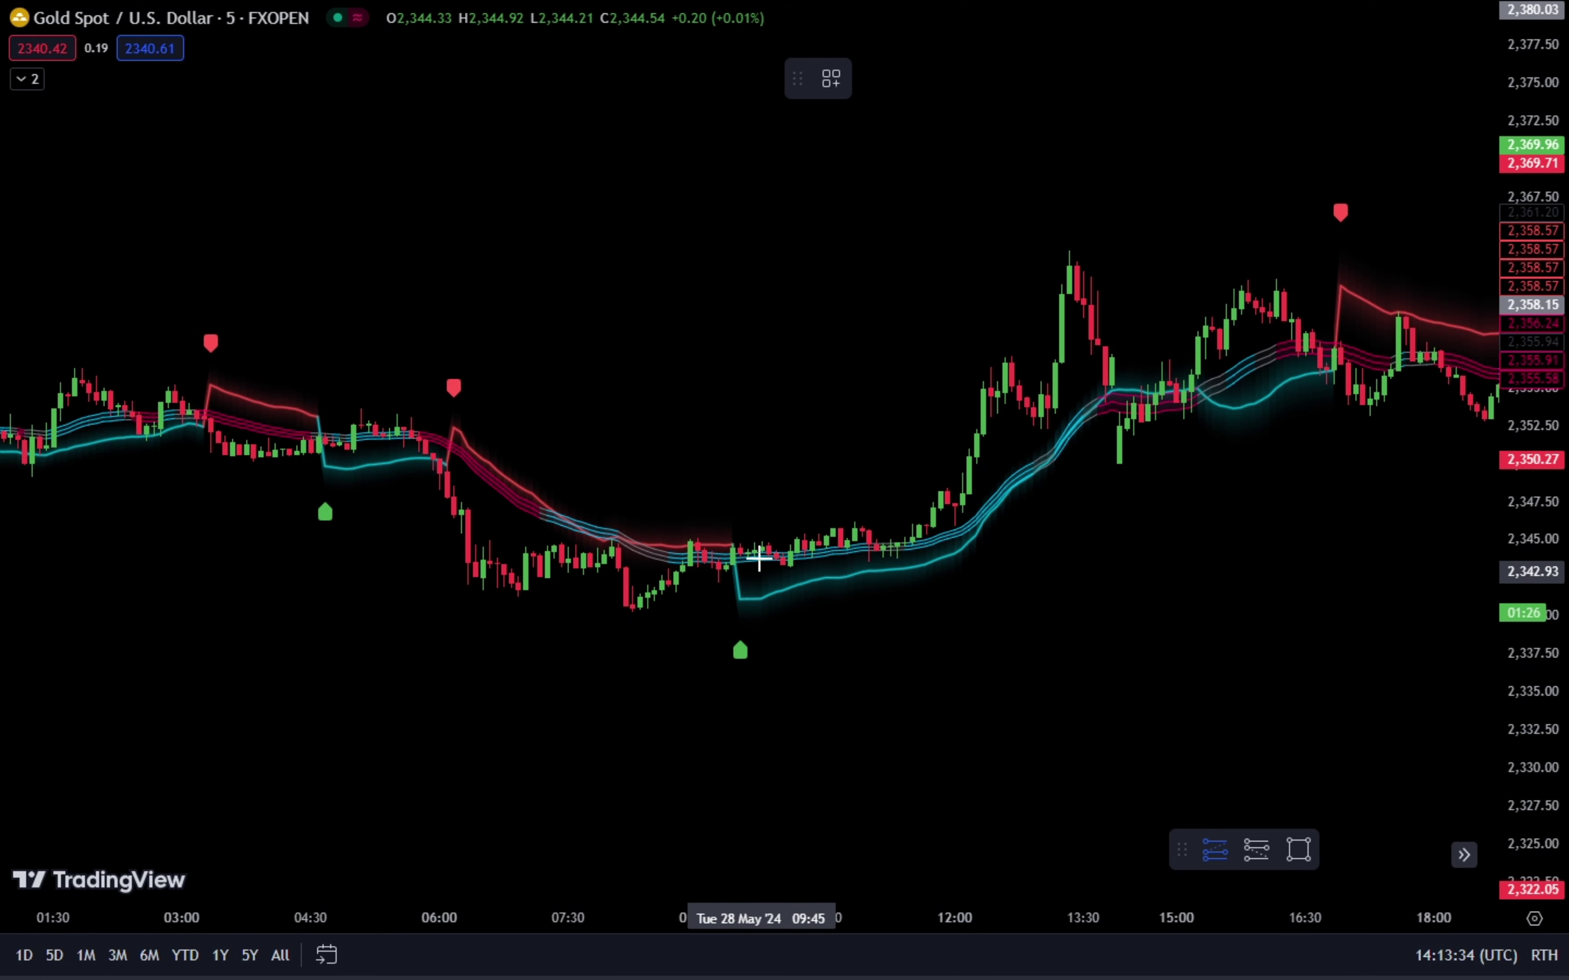
left_click(733, 548)
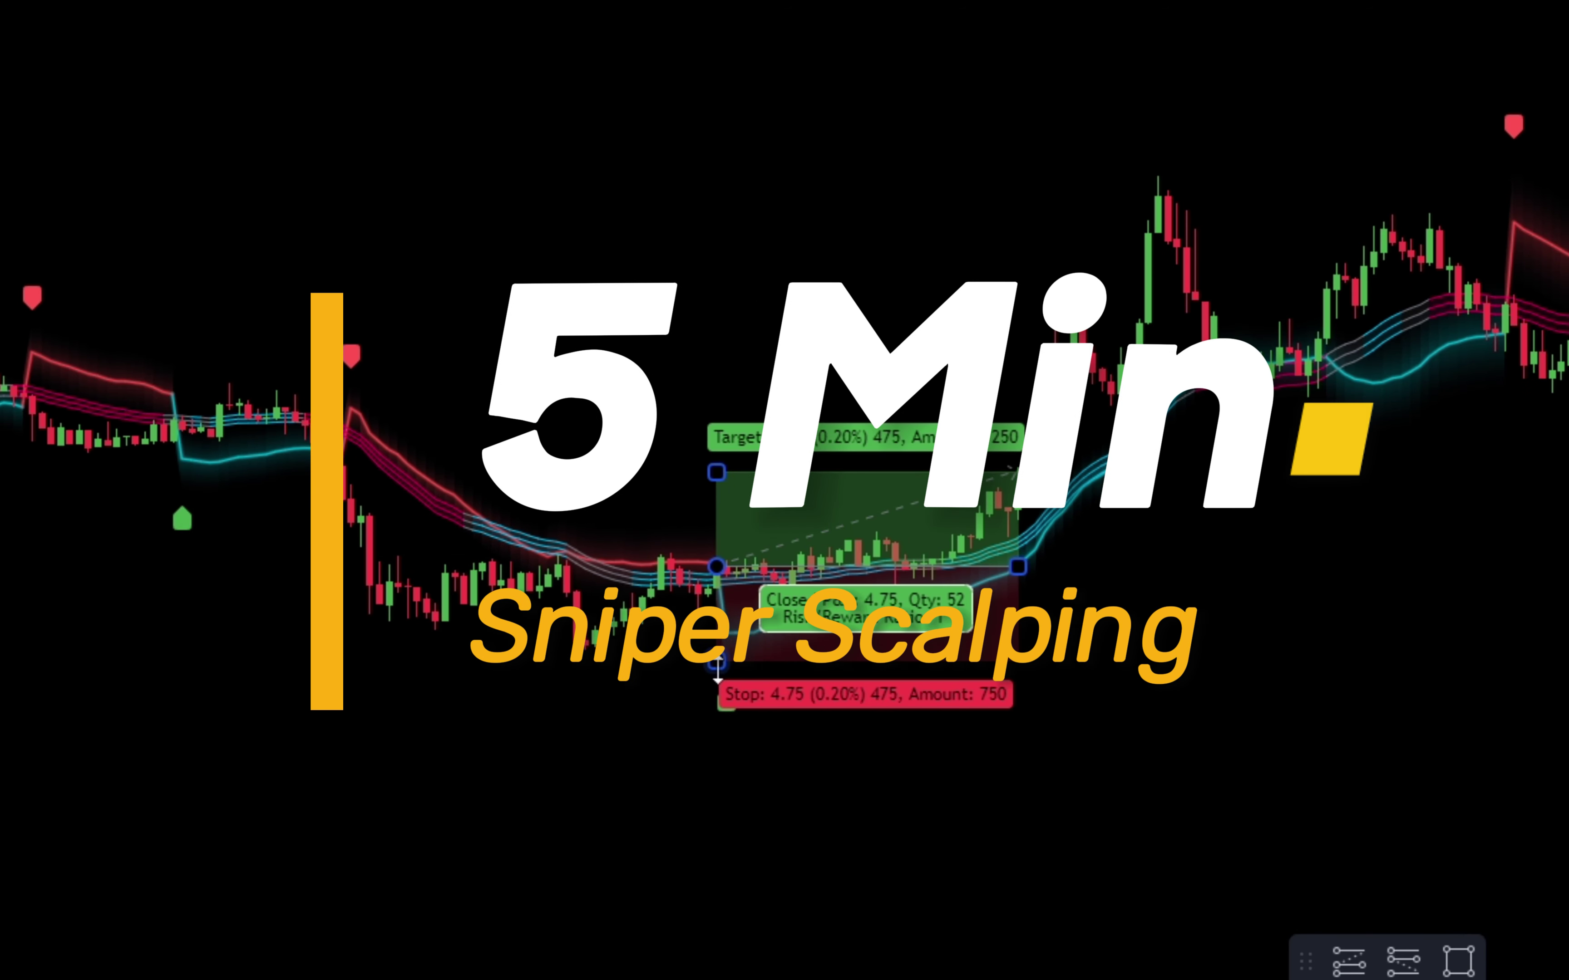
left_click_drag(719, 652, 763, 643)
left_click_drag(731, 475, 740, 471)
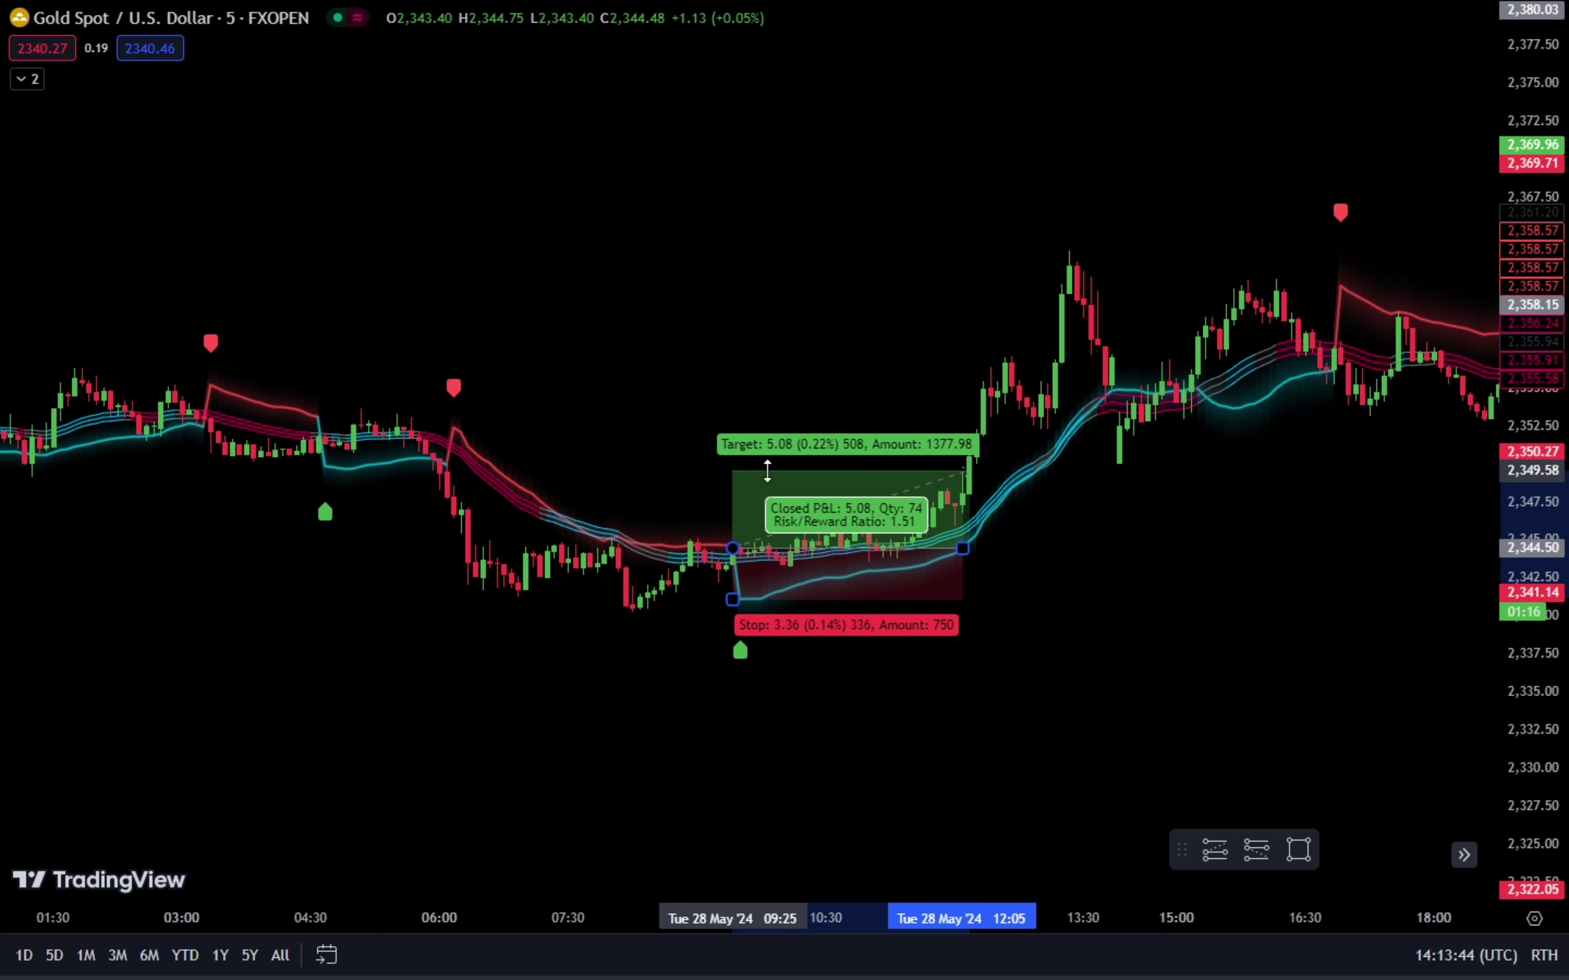
left_click_drag(964, 546, 983, 548)
left_click(1069, 566)
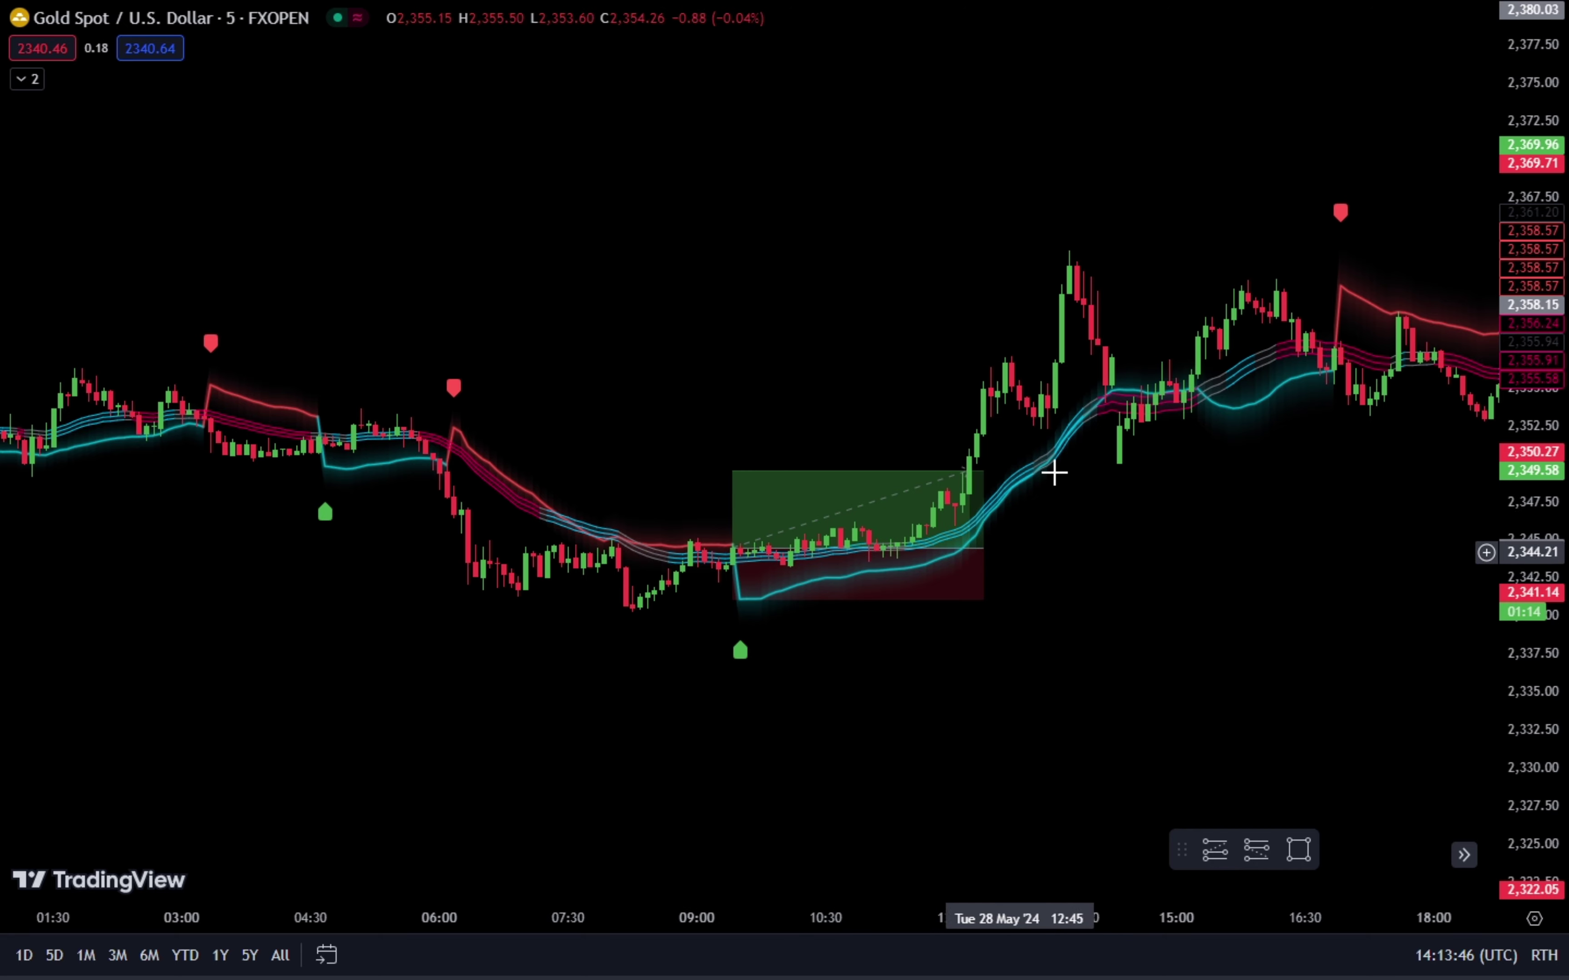
left_click_drag(1078, 595, 1029, 564)
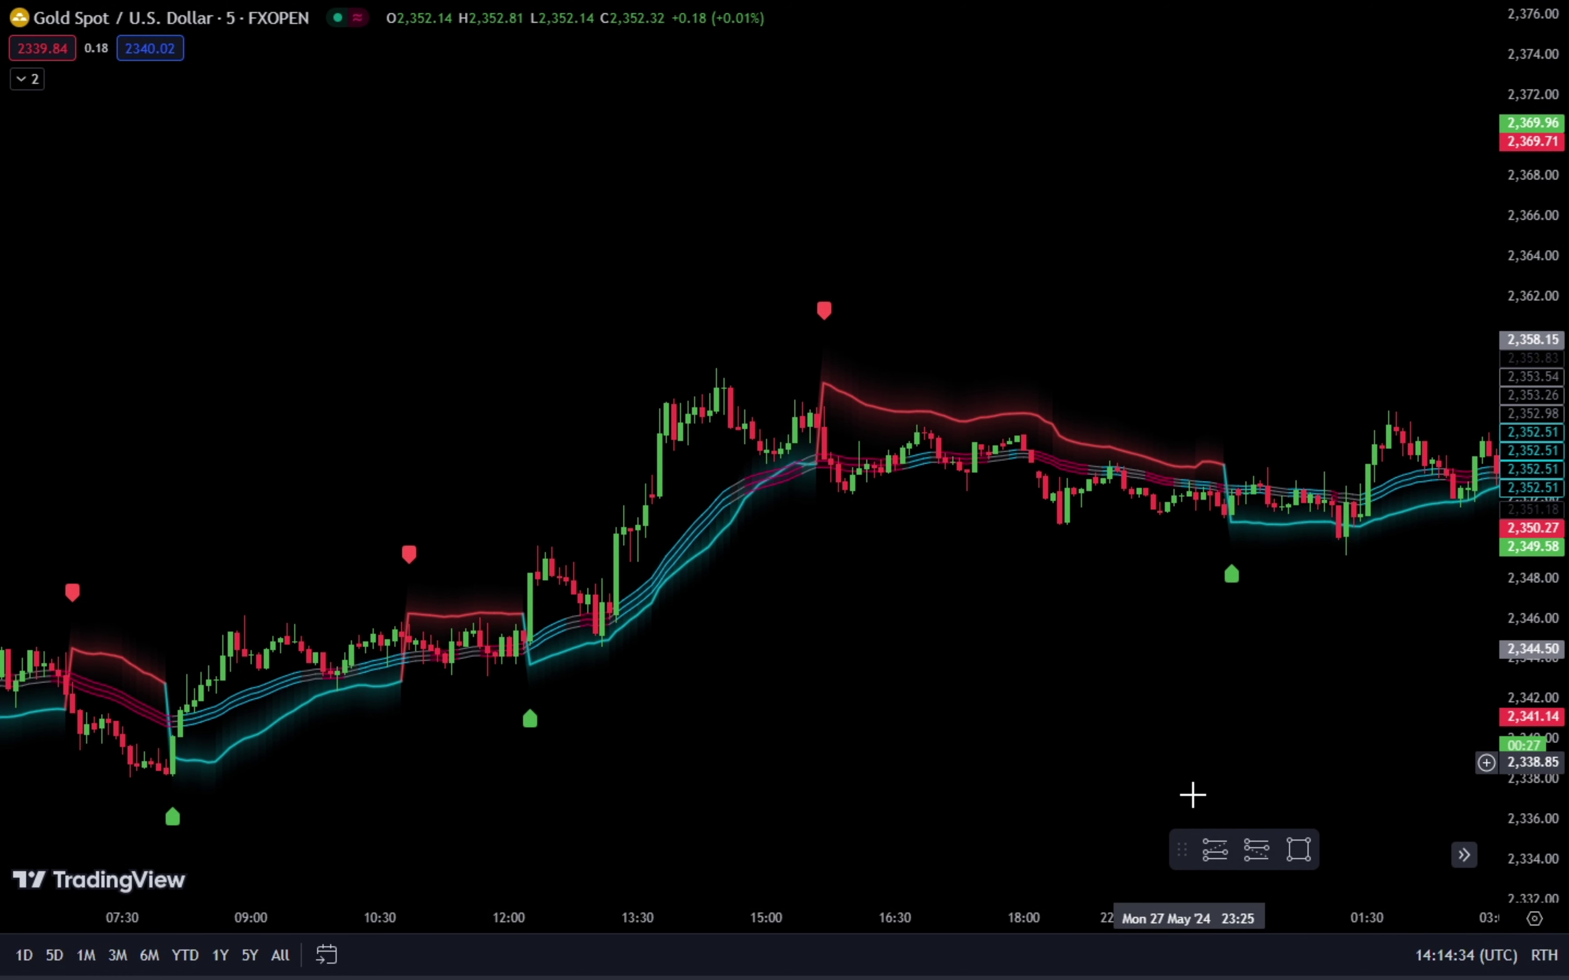
Step: Draw a short position from the 27 May 15:35 sell signal to 06:05, then frame both positions
left_click(1258, 850)
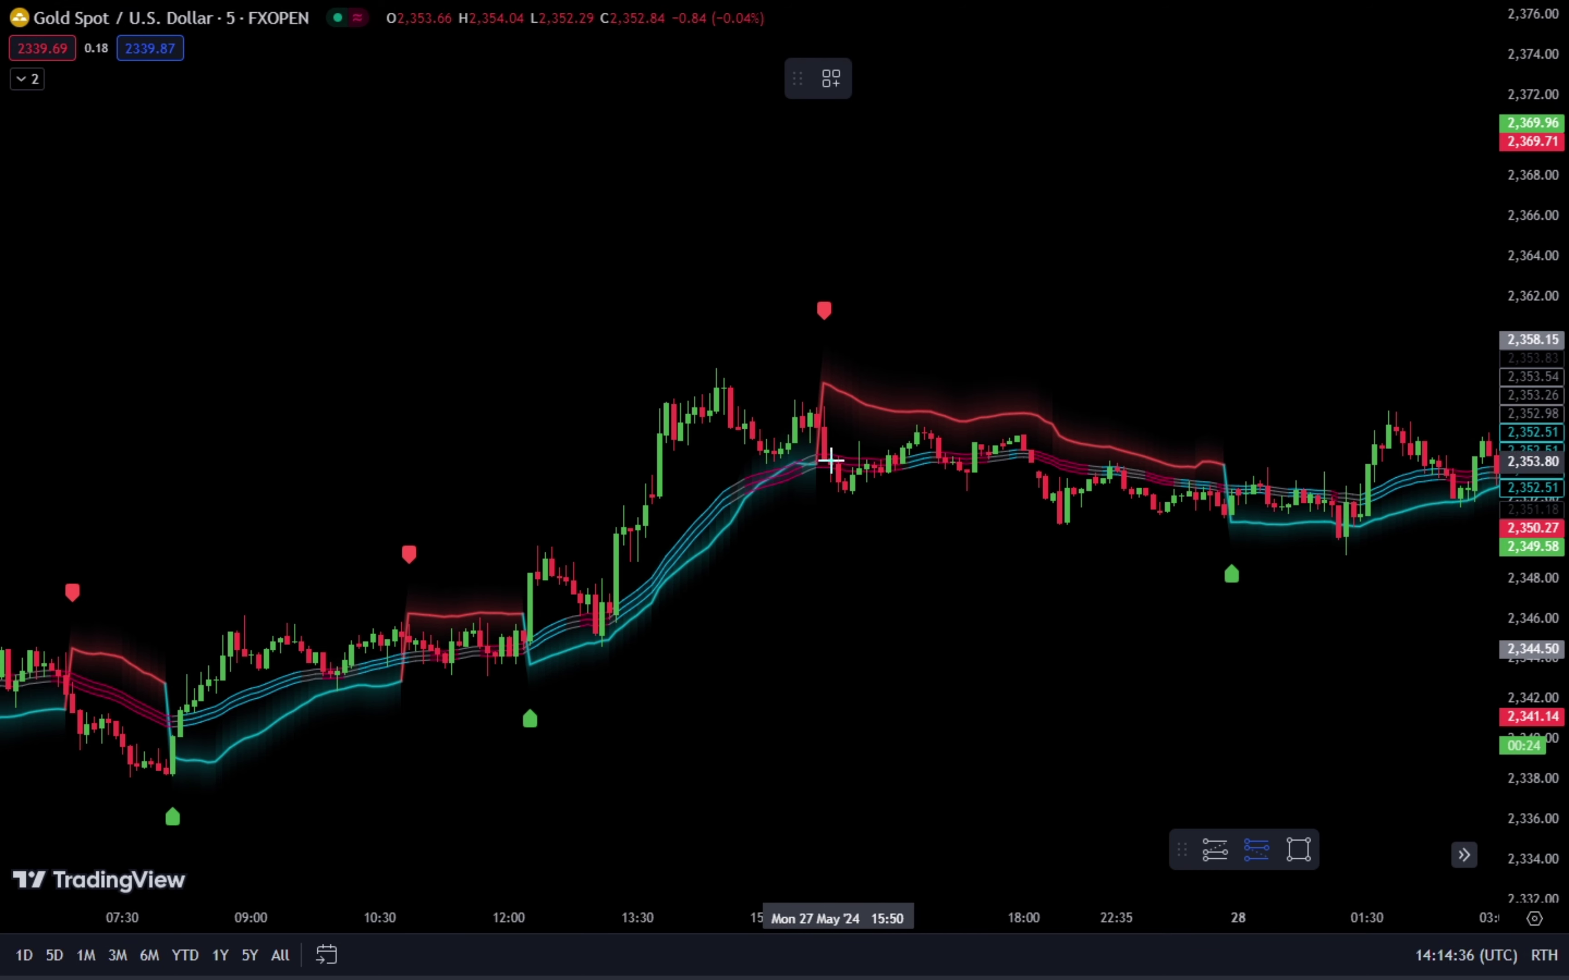
left_click(816, 459)
left_click_drag(818, 377, 817, 382)
mouse_move(816, 541)
left_mouse_down()
mouse_move(819, 579)
mouse_move(816, 519)
mouse_move(832, 573)
left_mouse_up()
left_click_drag(1059, 676, 1121, 466)
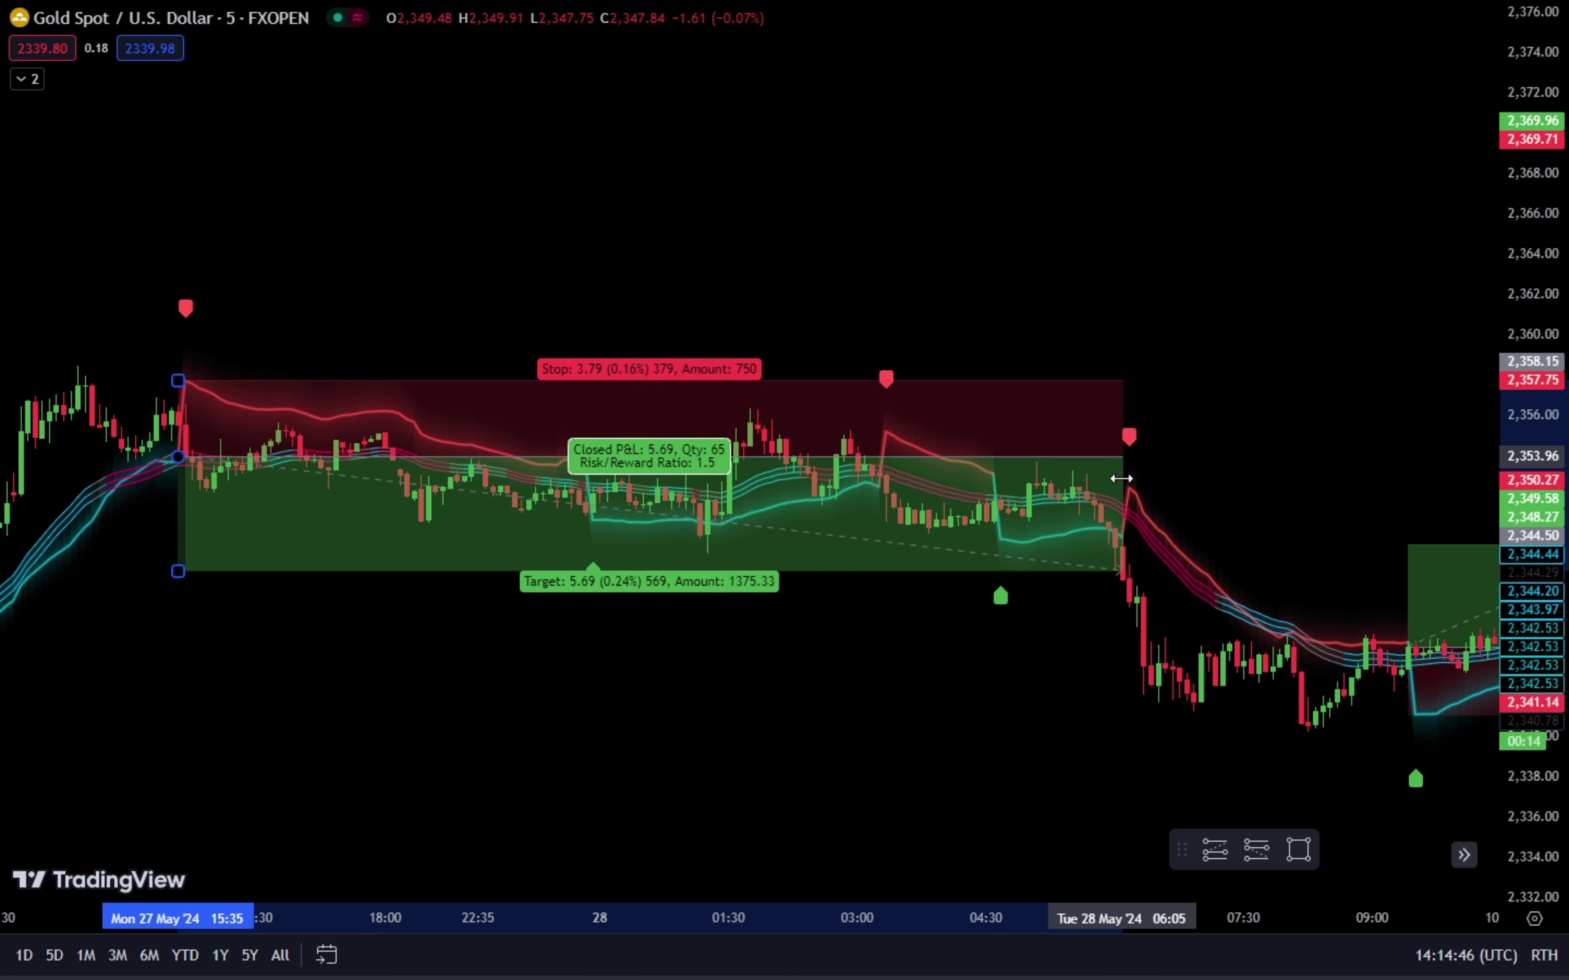
scroll(1044, 710, "down", 5)
left_click_drag(955, 726, 1022, 754)
scroll(836, 736, "up", 3)
scroll(934, 752, "up", 3)
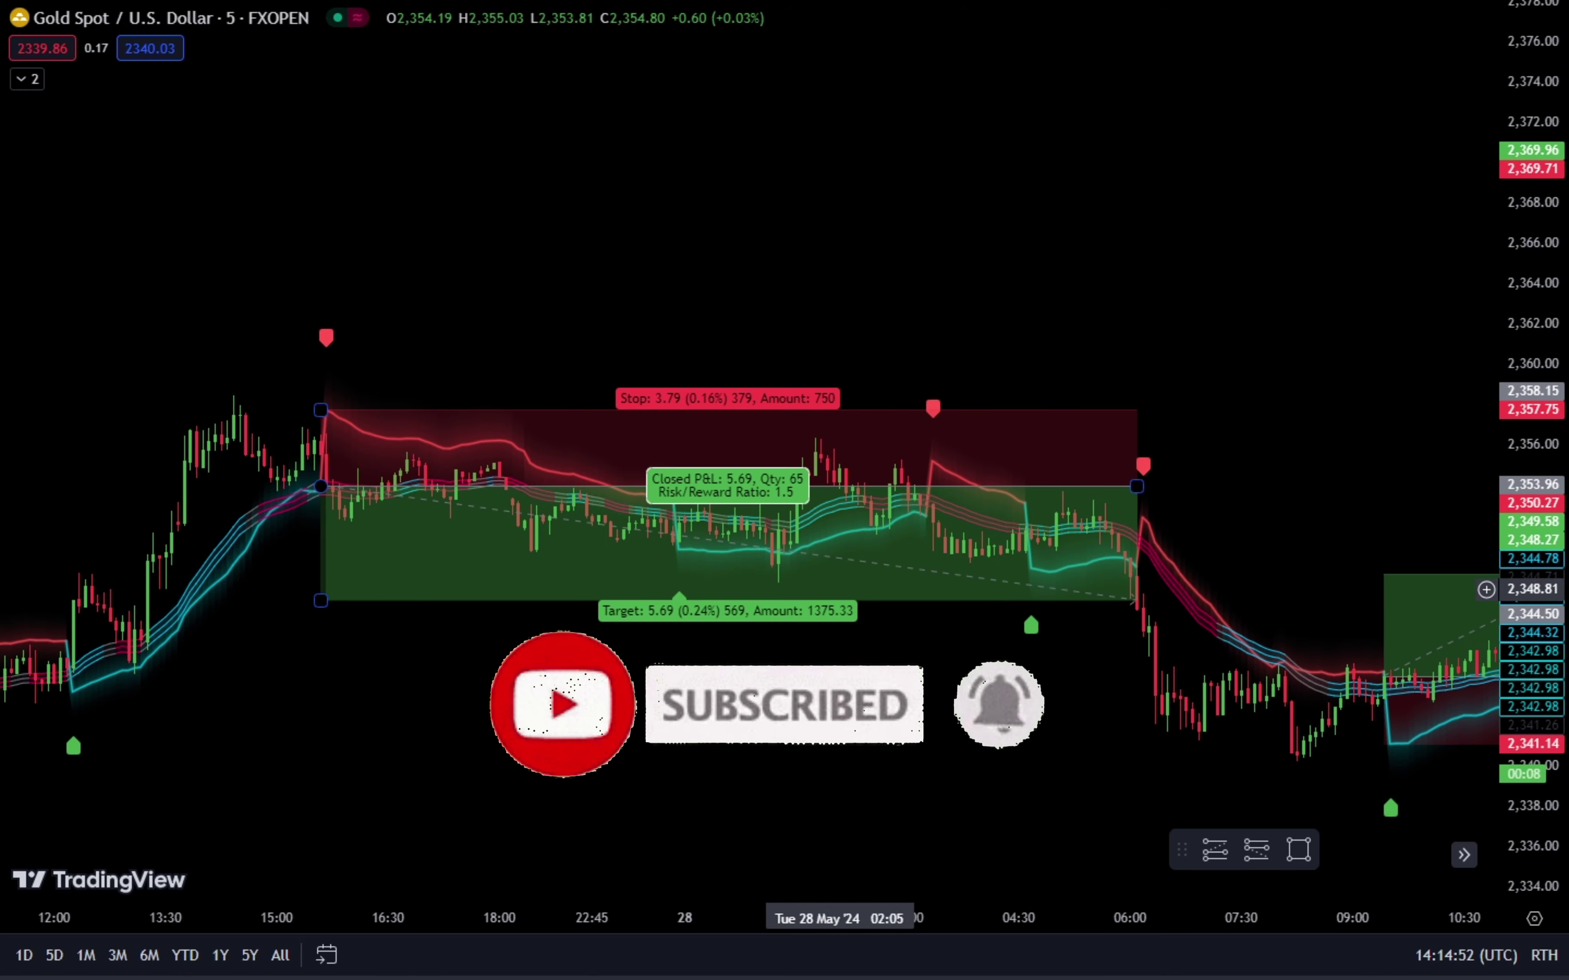
scroll(1102, 723, "down", 2)
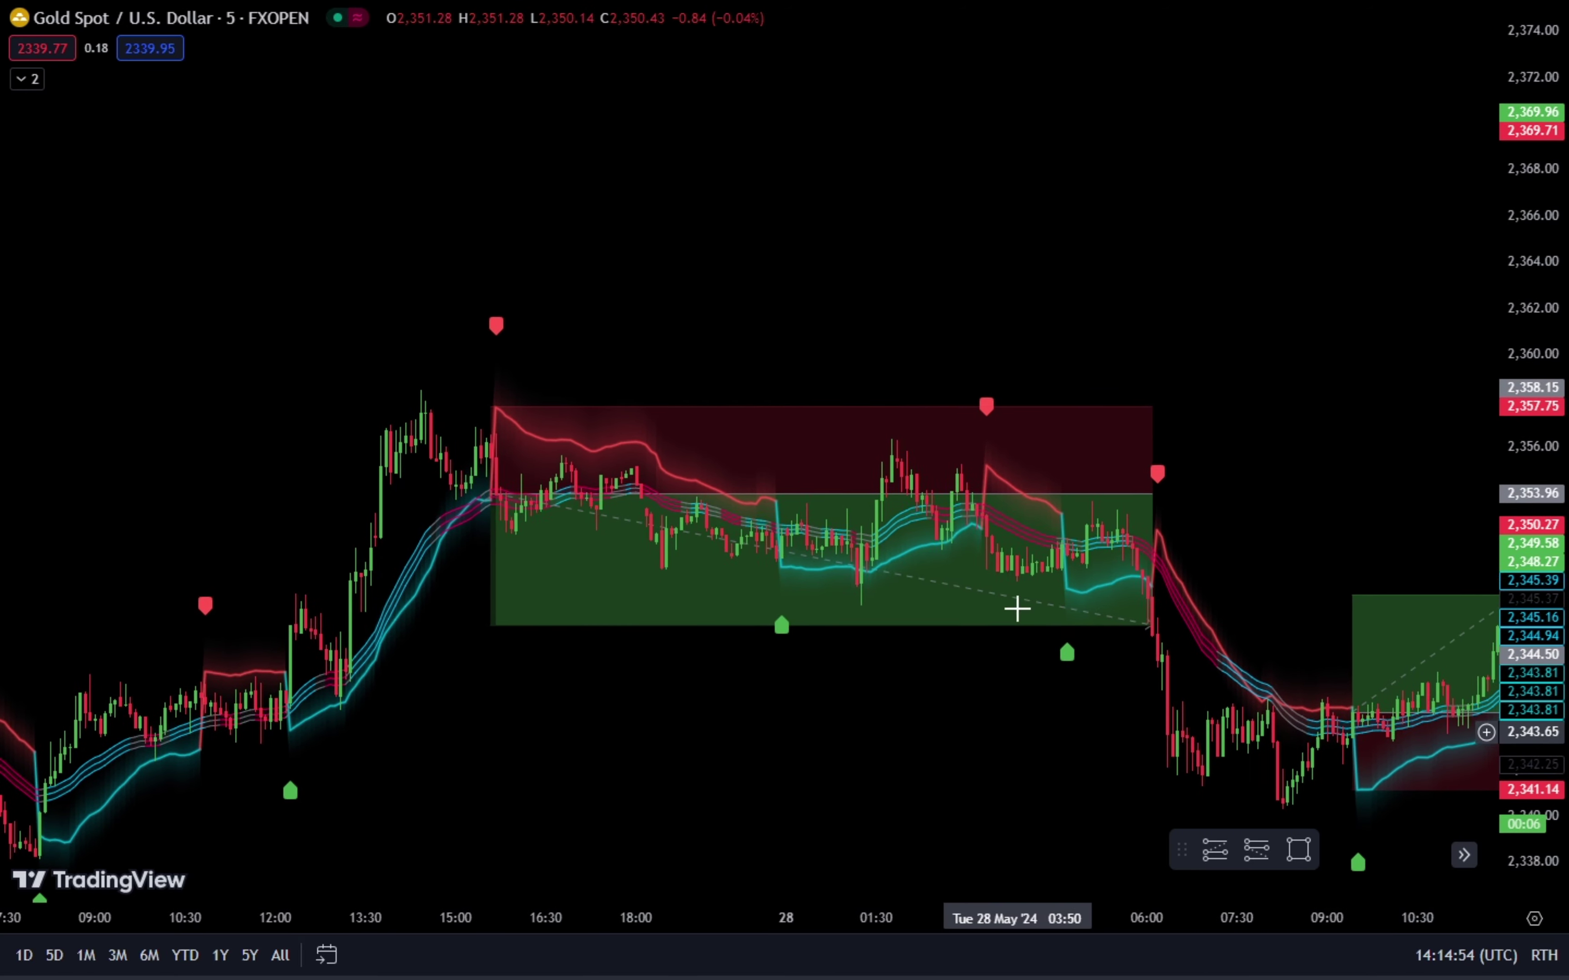
left_click_drag(897, 781, 812, 756)
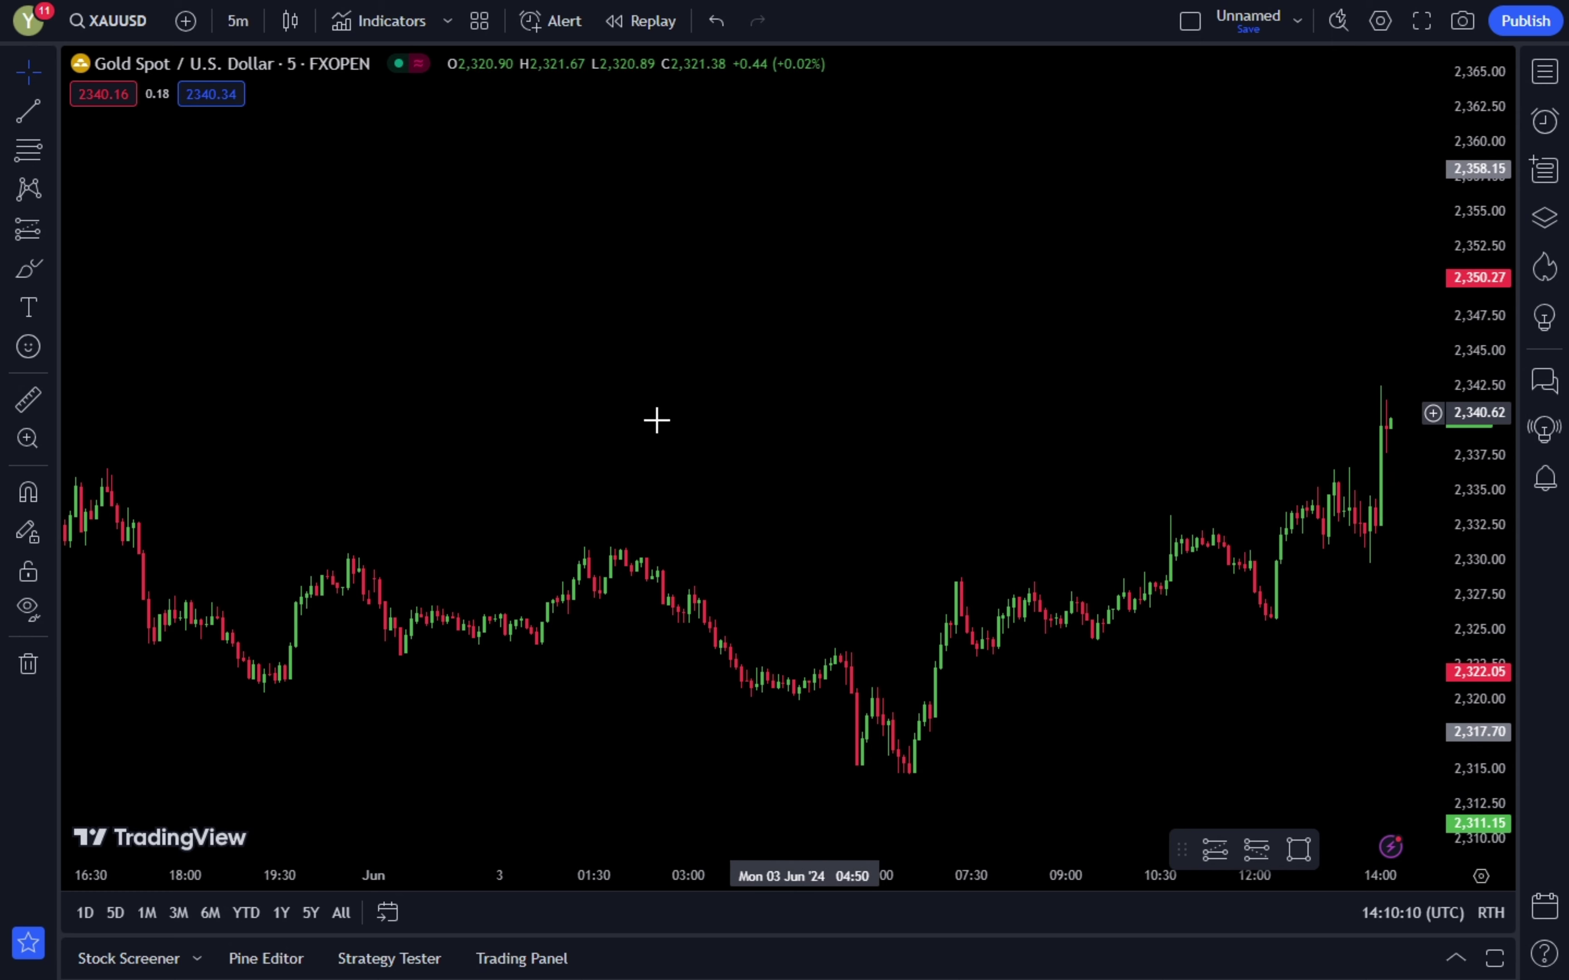
Step: Search 'Sniper SSL Hybrid' and add the SSL Hybrid + QQE MOD strategy to the gold chart
left_click(374, 34)
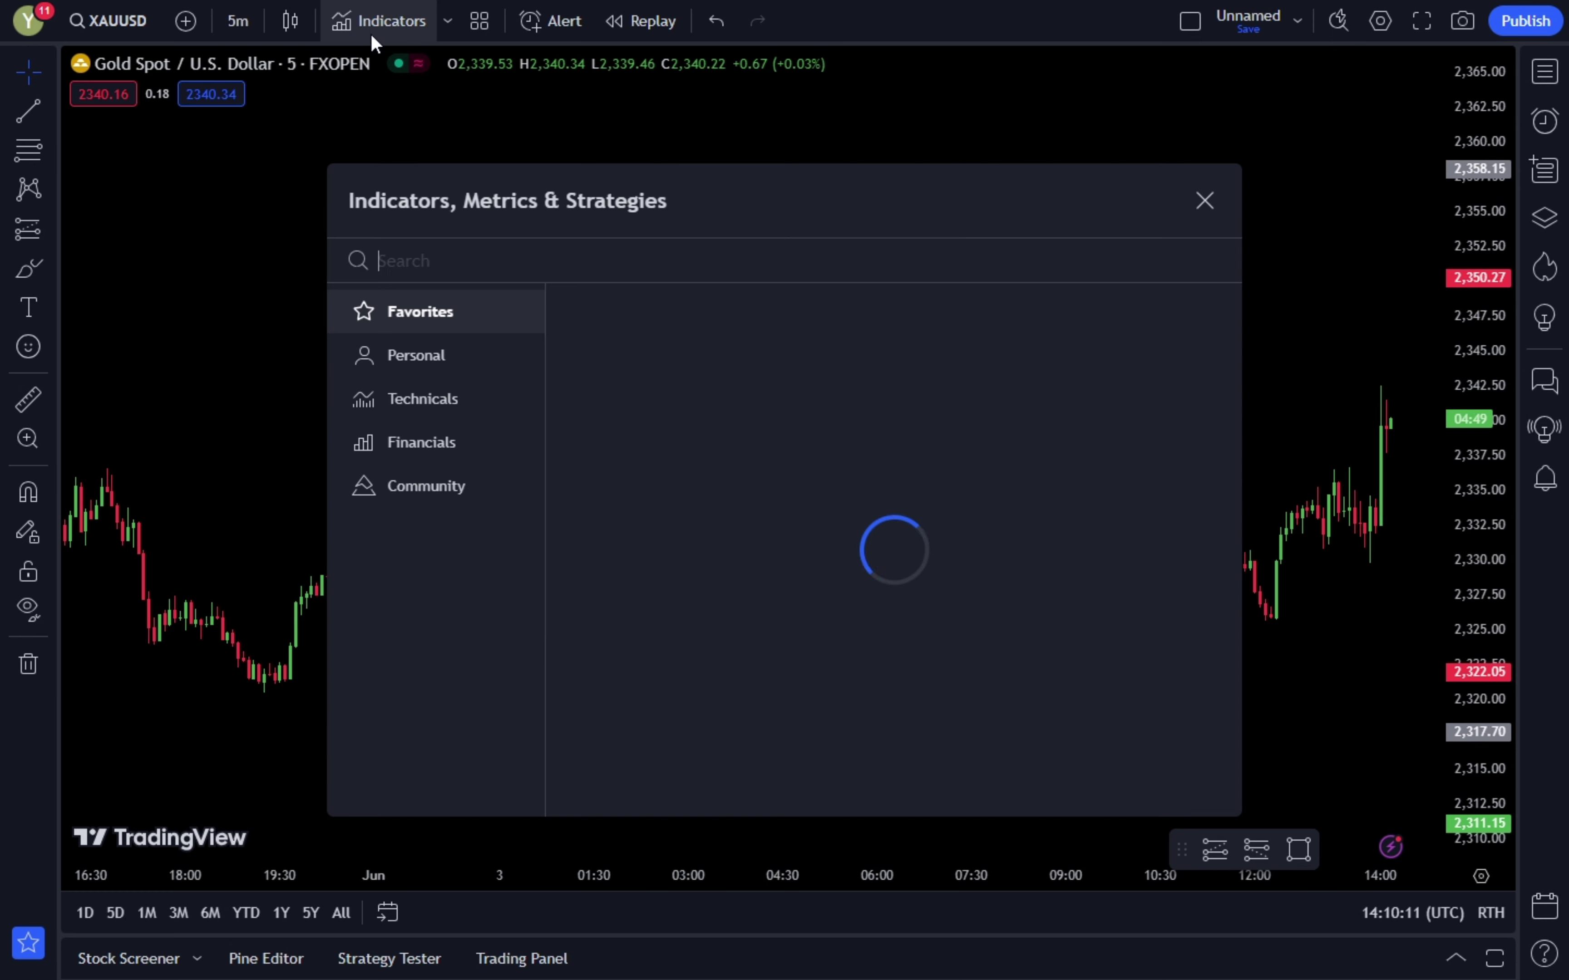
type("Sniper SSL Hybrid")
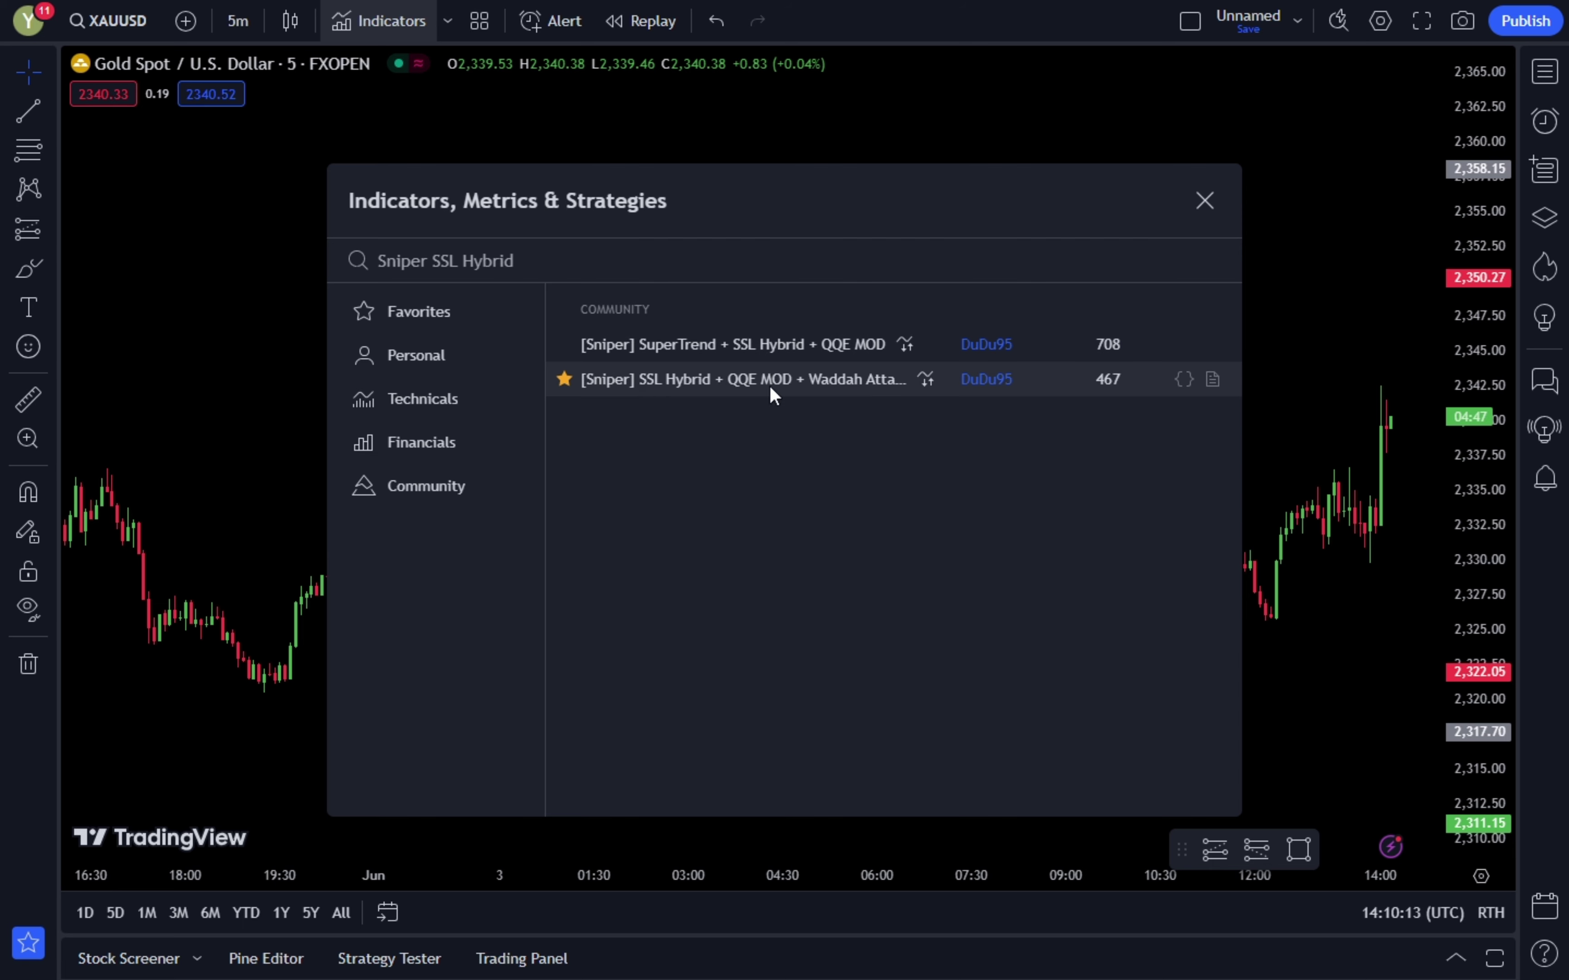
left_click(613, 384)
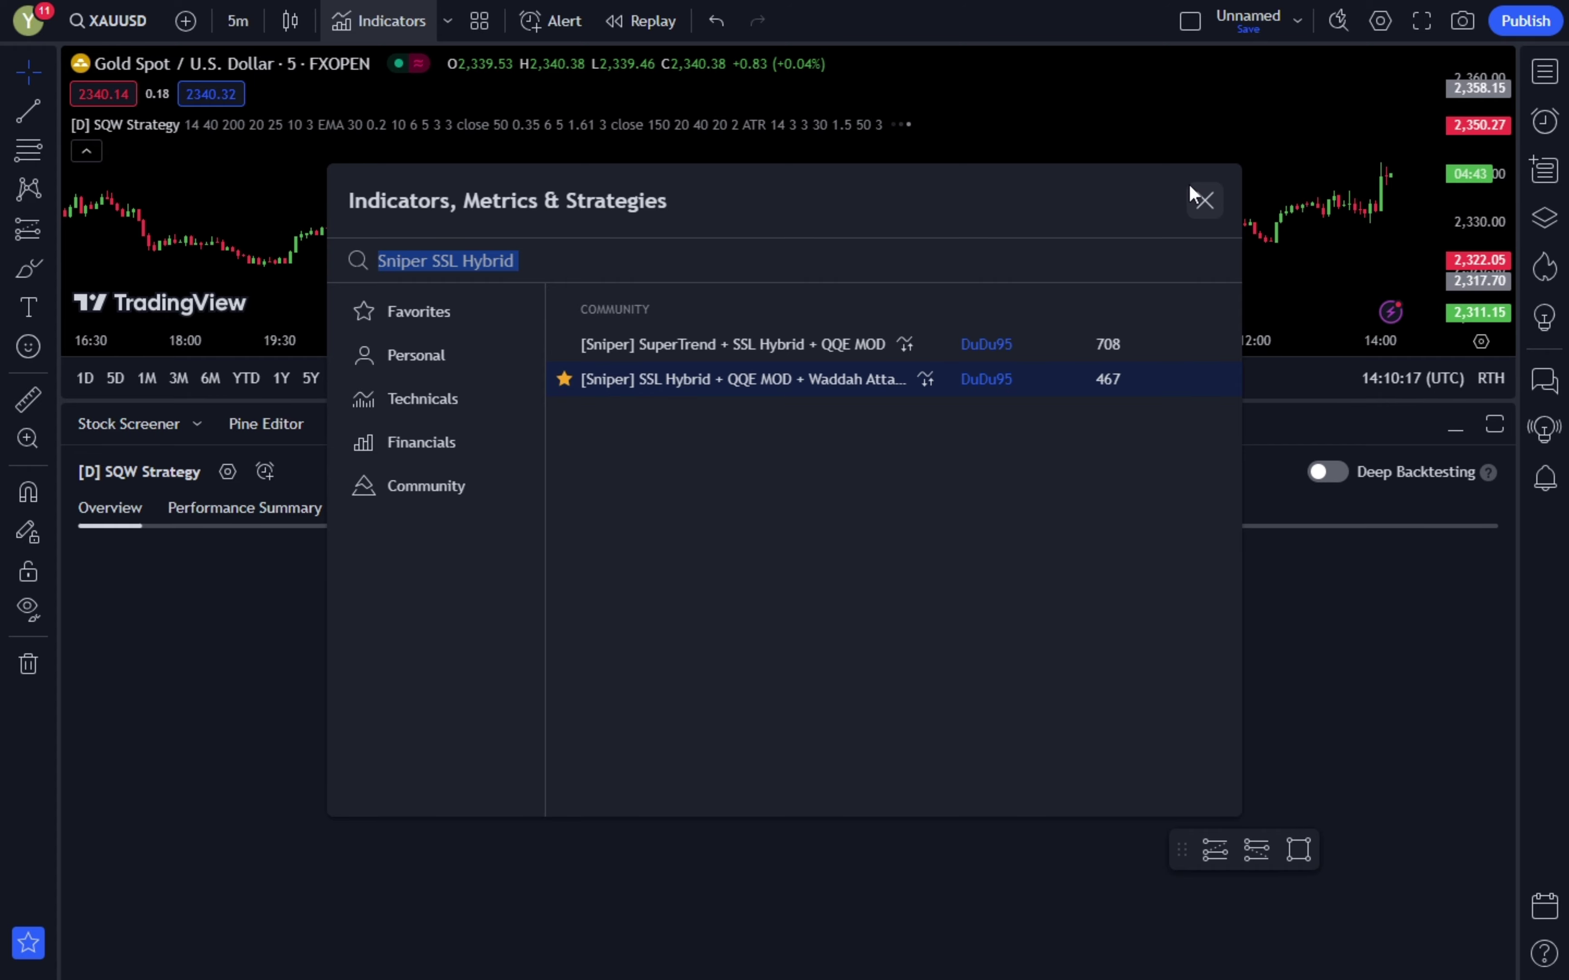
left_click(1204, 202)
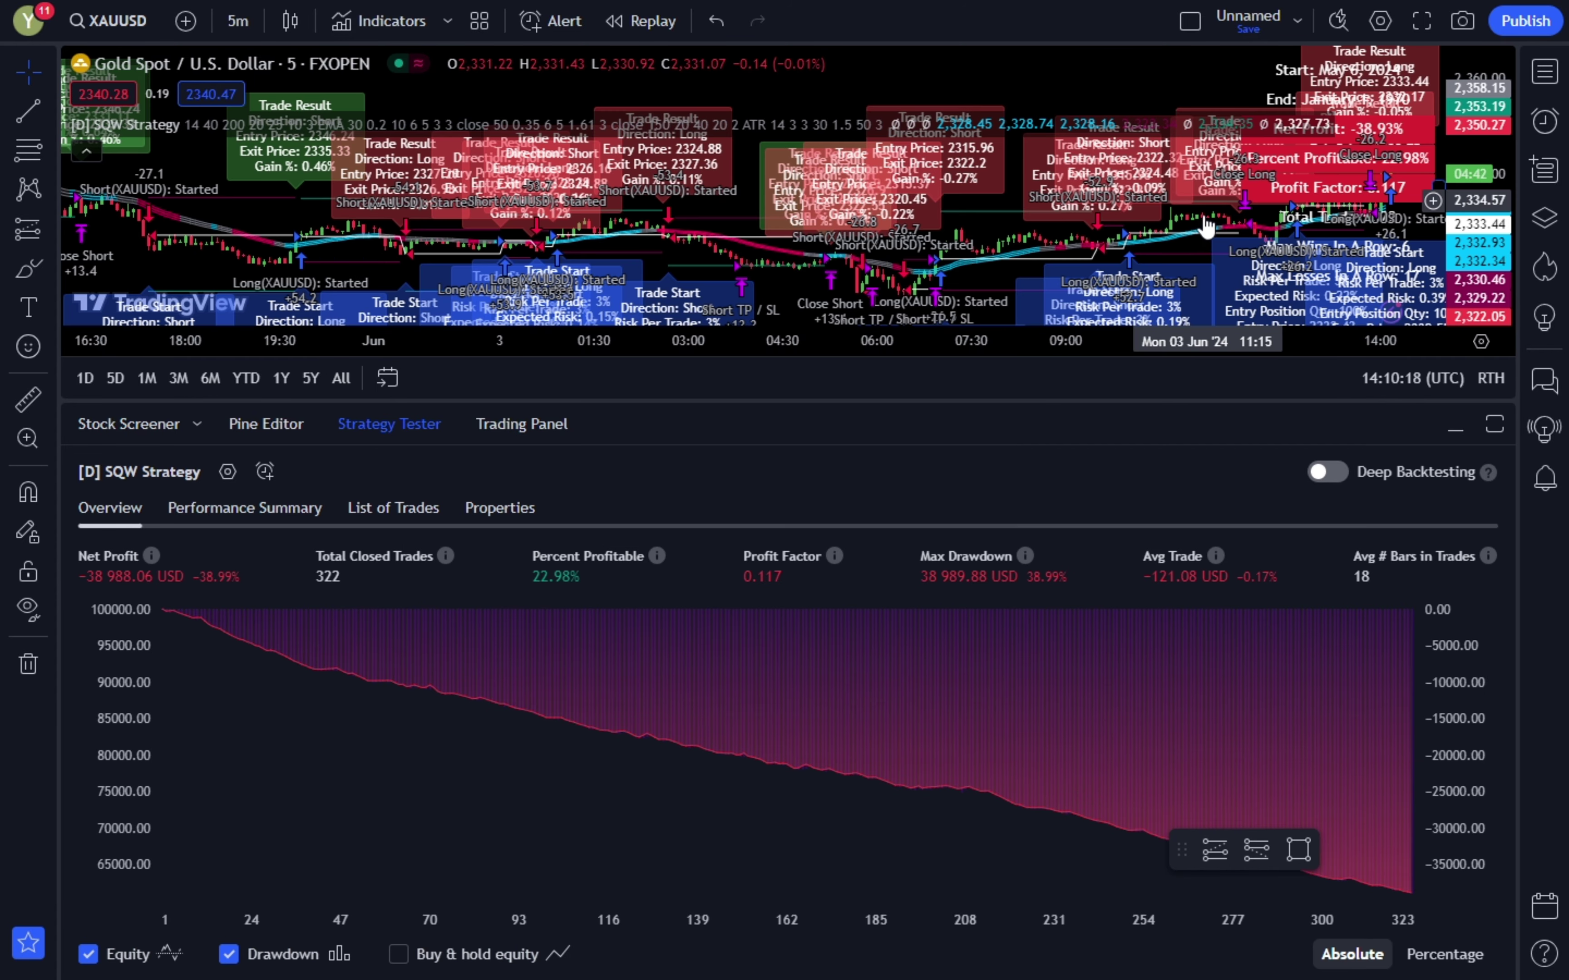
Step: Collapse the Strategy Tester and bring up the SQW Strategy's Style settings
left_click(1466, 430)
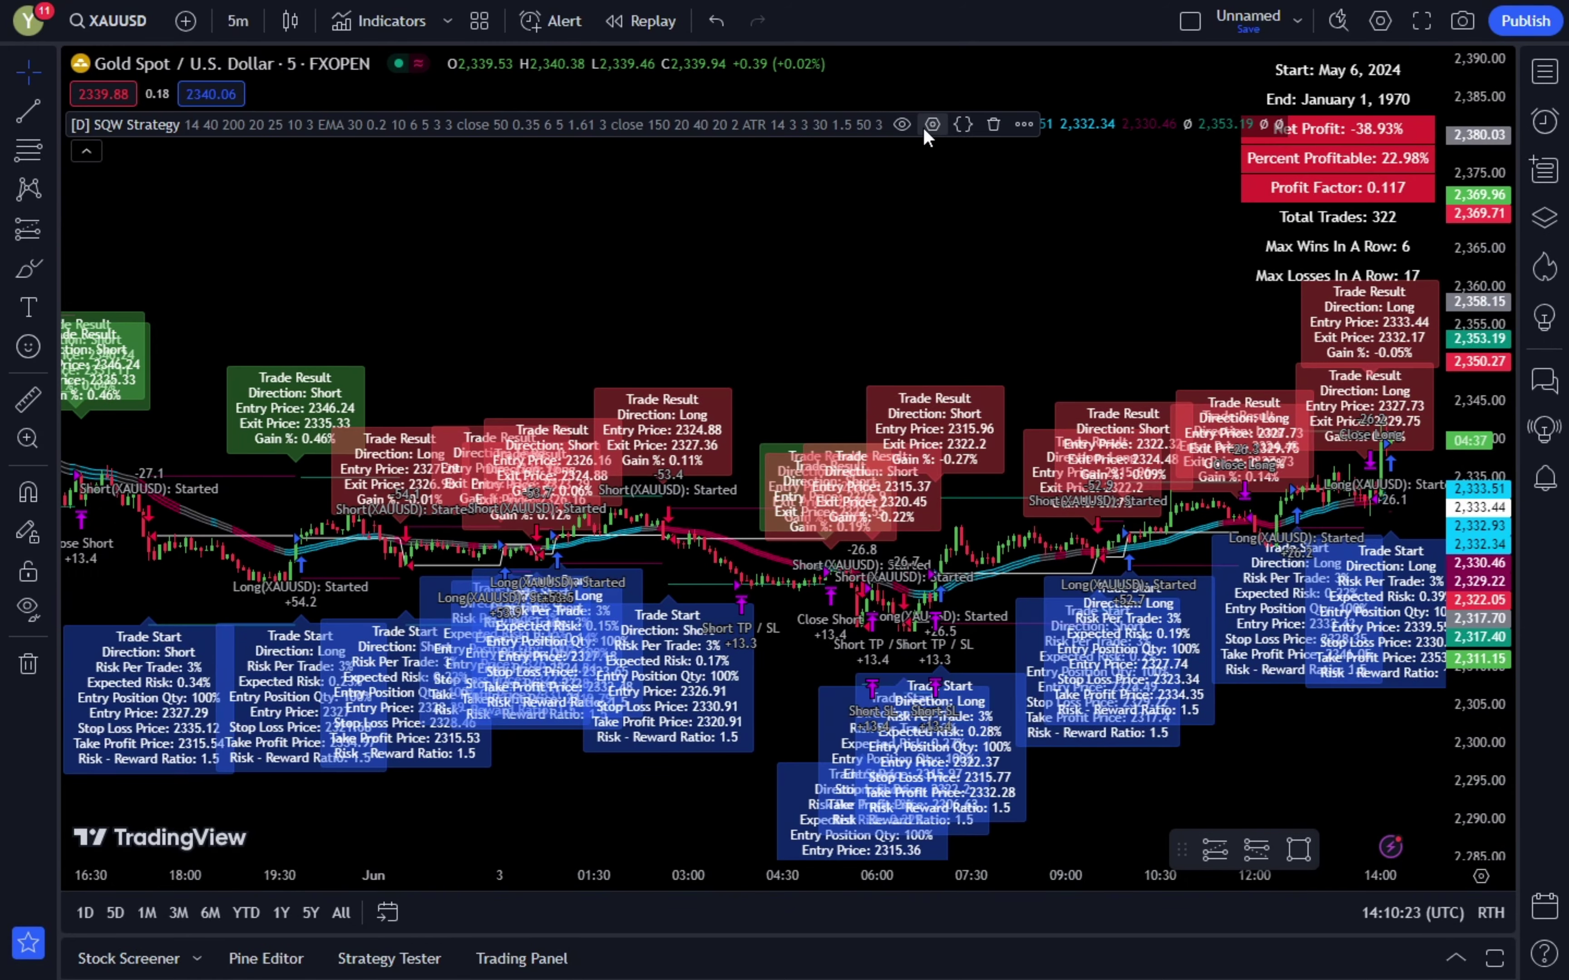
left_click(924, 126)
left_click(624, 109)
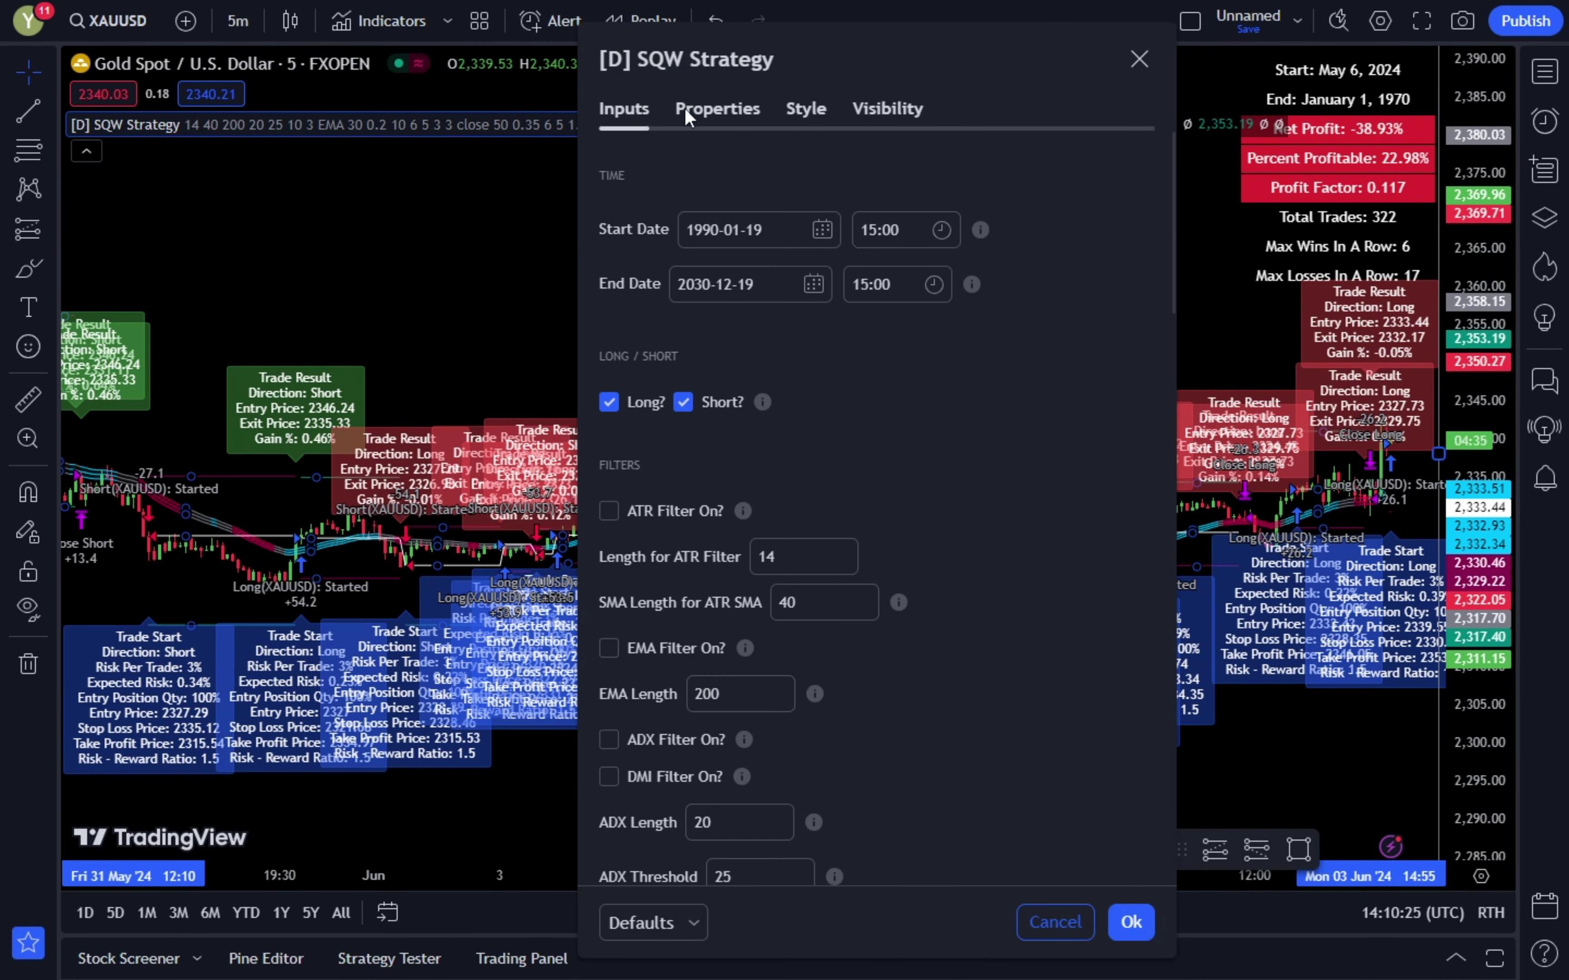
scroll(714, 424, "down", 5)
scroll(786, 206, "up", 5)
left_click(805, 109)
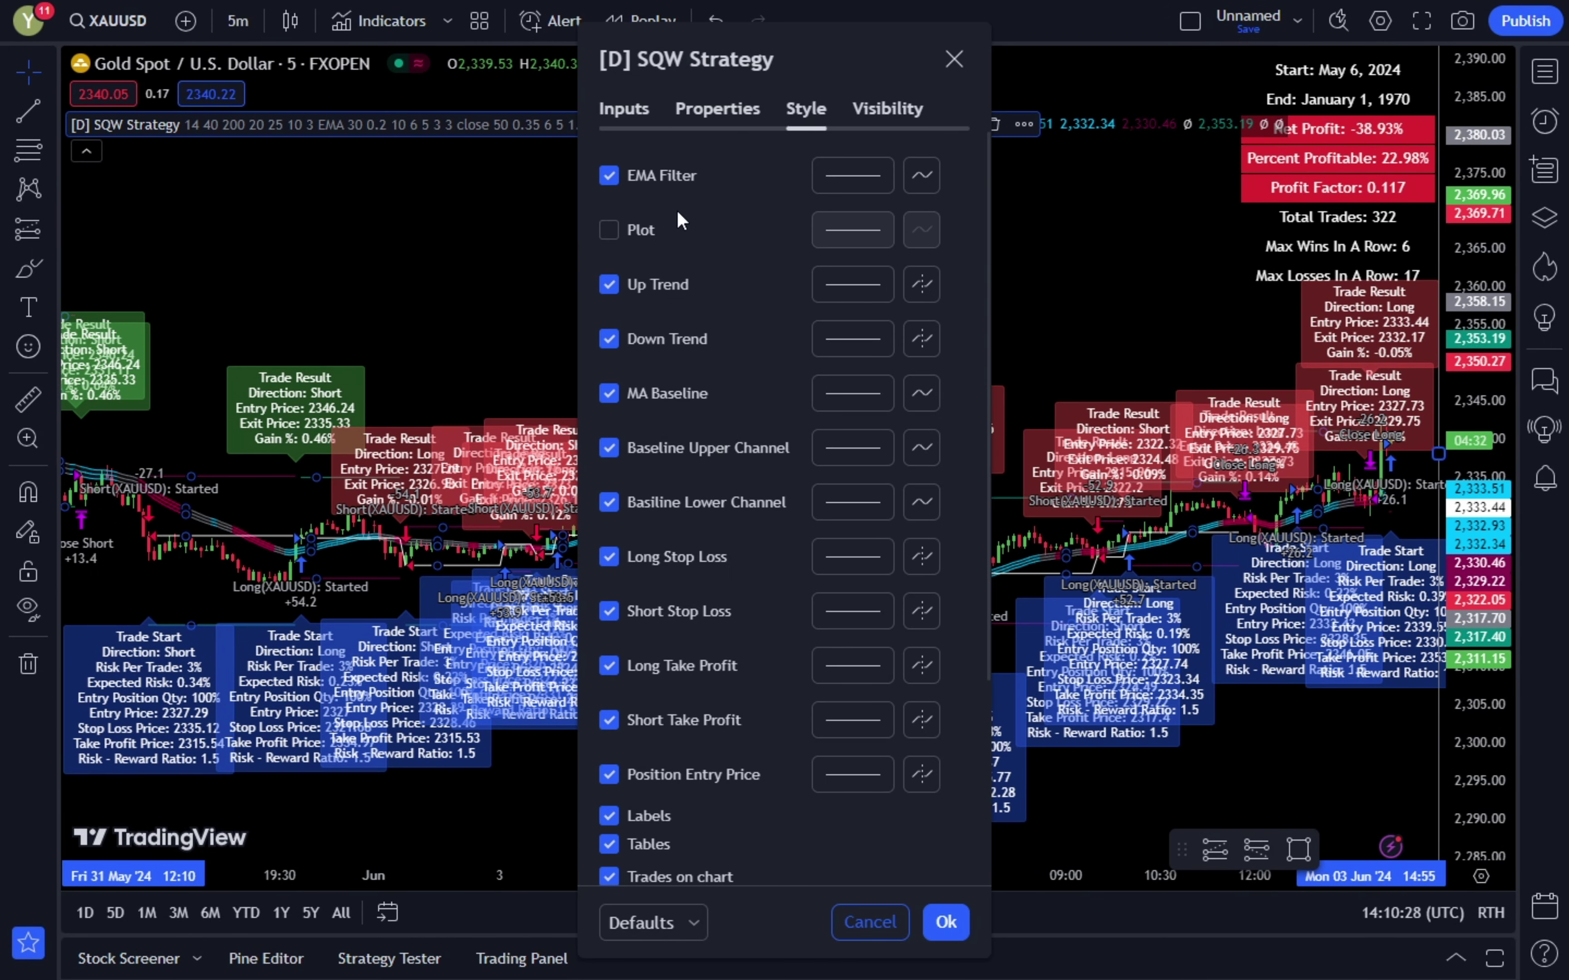
Step: Hide the EMA Filter, Up/Down Trend, and long/short stop loss and take profit plots
left_click(645, 175)
left_click(670, 283)
left_click(677, 336)
left_click(687, 557)
left_click(683, 600)
left_click(690, 665)
left_click(674, 723)
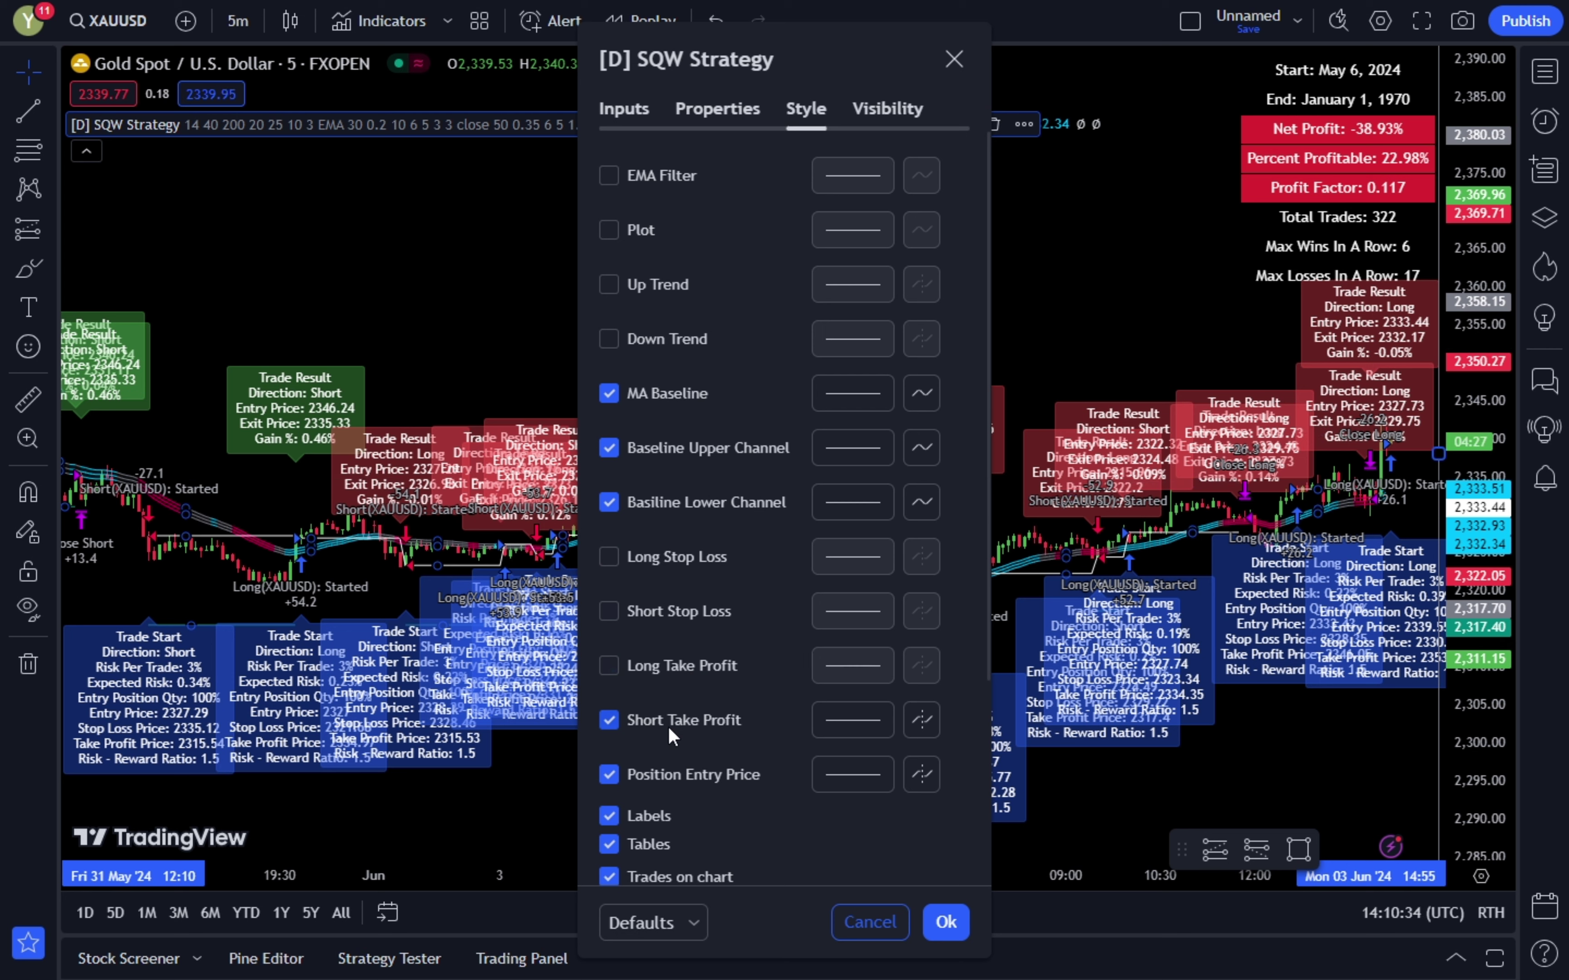
Step: Also hide entry price line, labels, tables, trades, signal labels and quantity, then apply
left_click(664, 772)
left_click(651, 815)
left_click(649, 844)
scroll(690, 778, "down", 2)
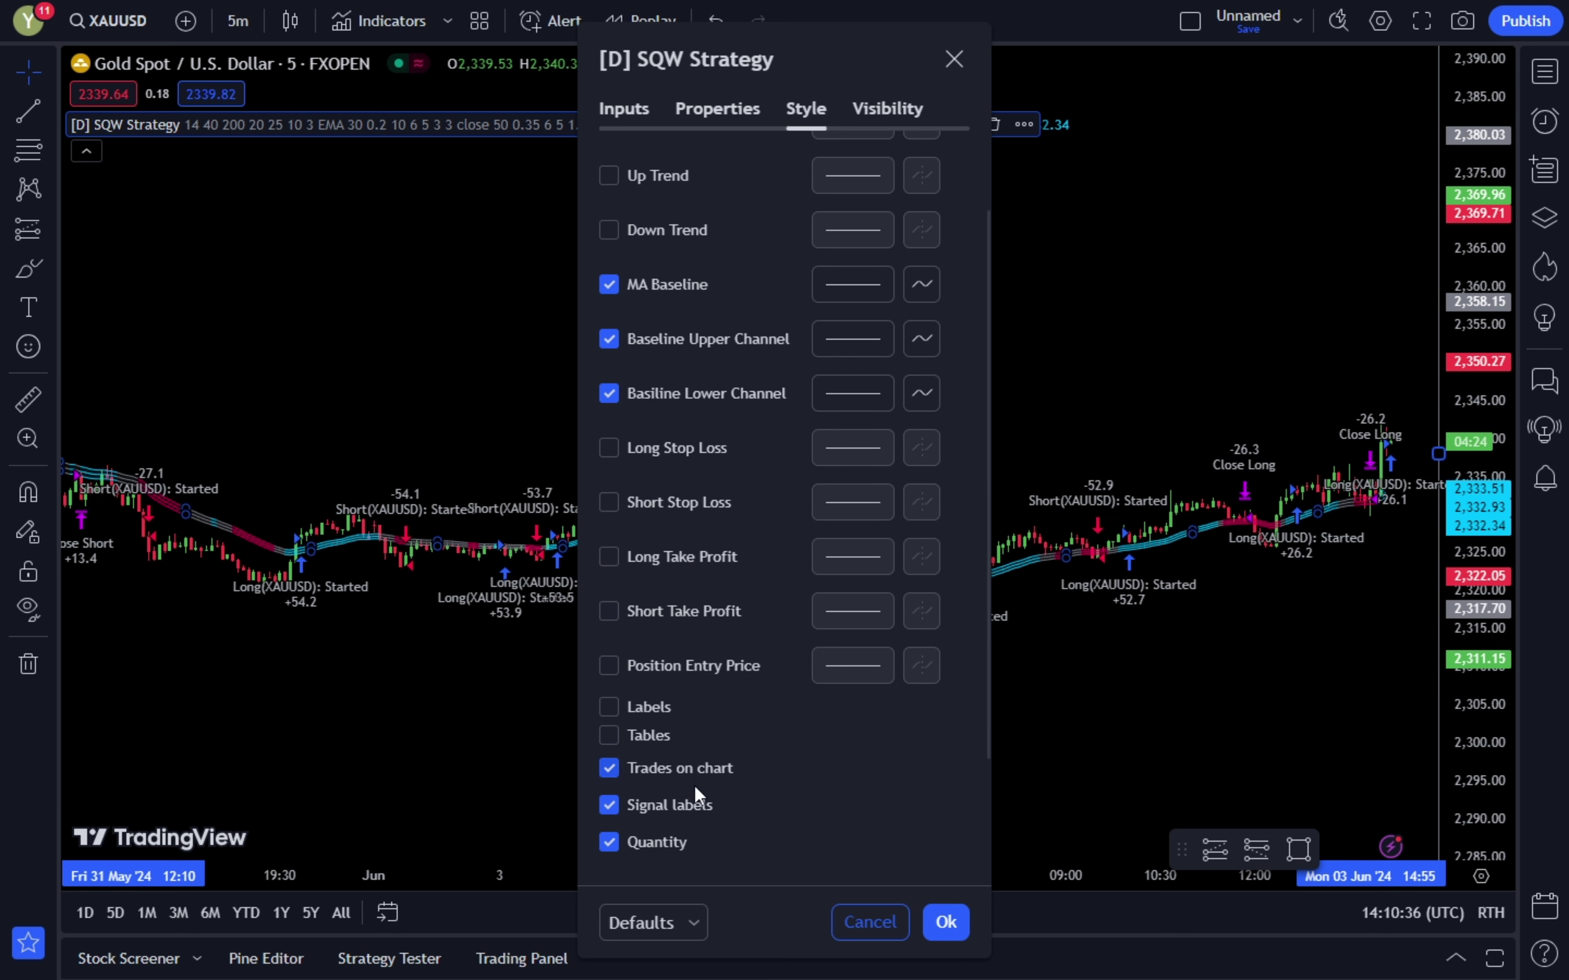
left_click(689, 764)
left_click(683, 804)
left_click(674, 841)
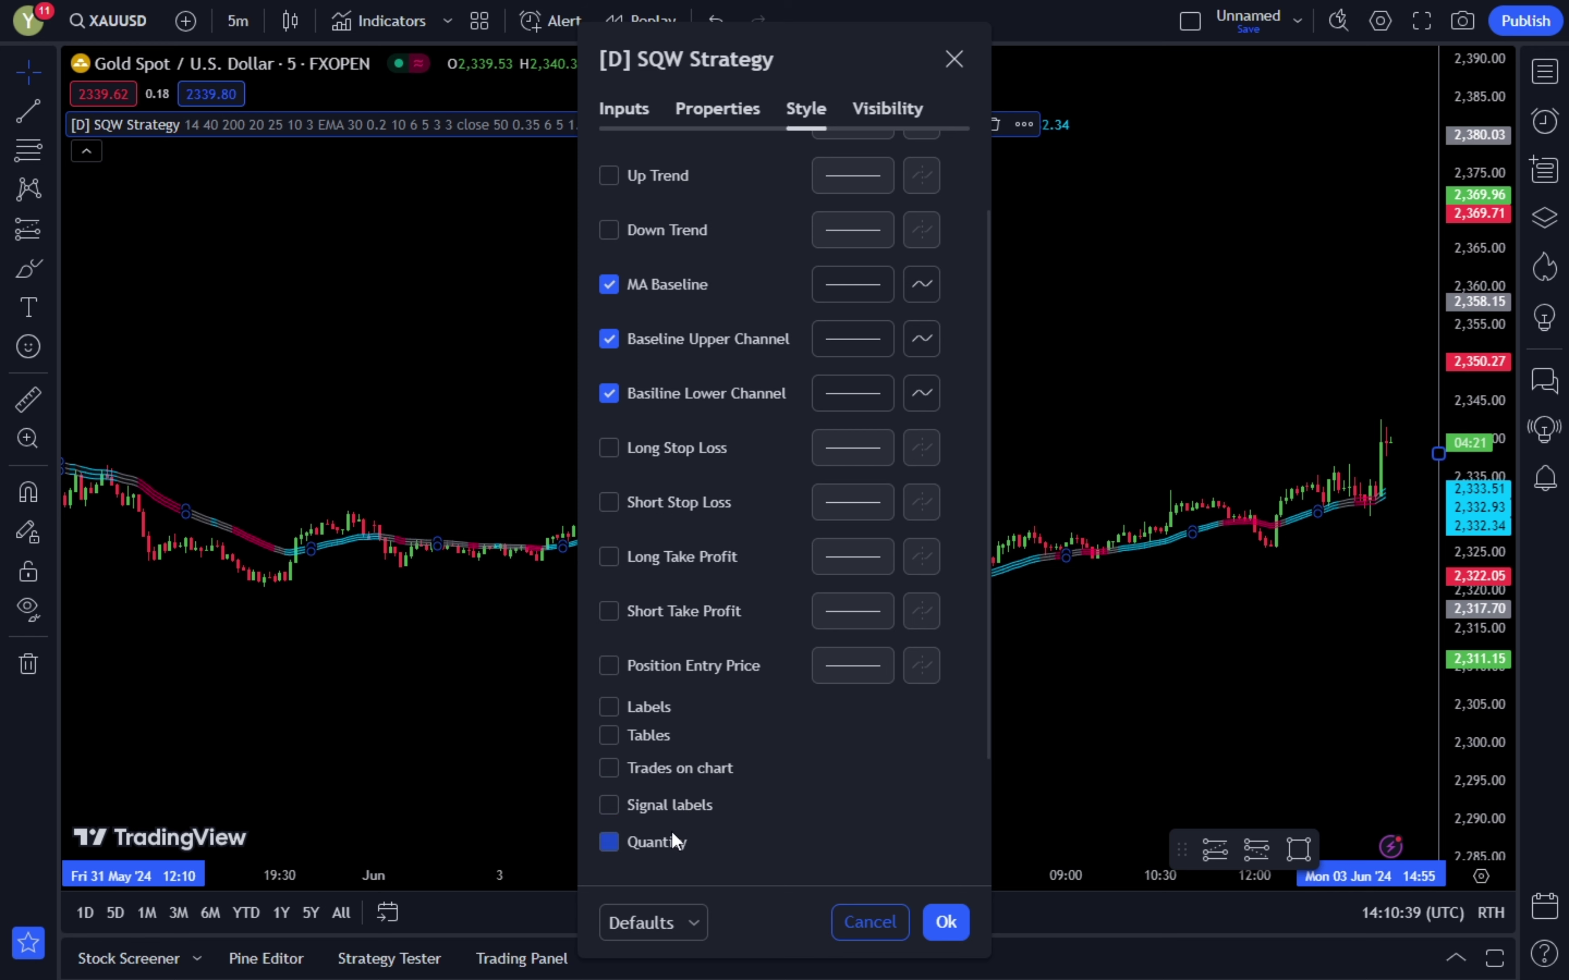
left_click(946, 922)
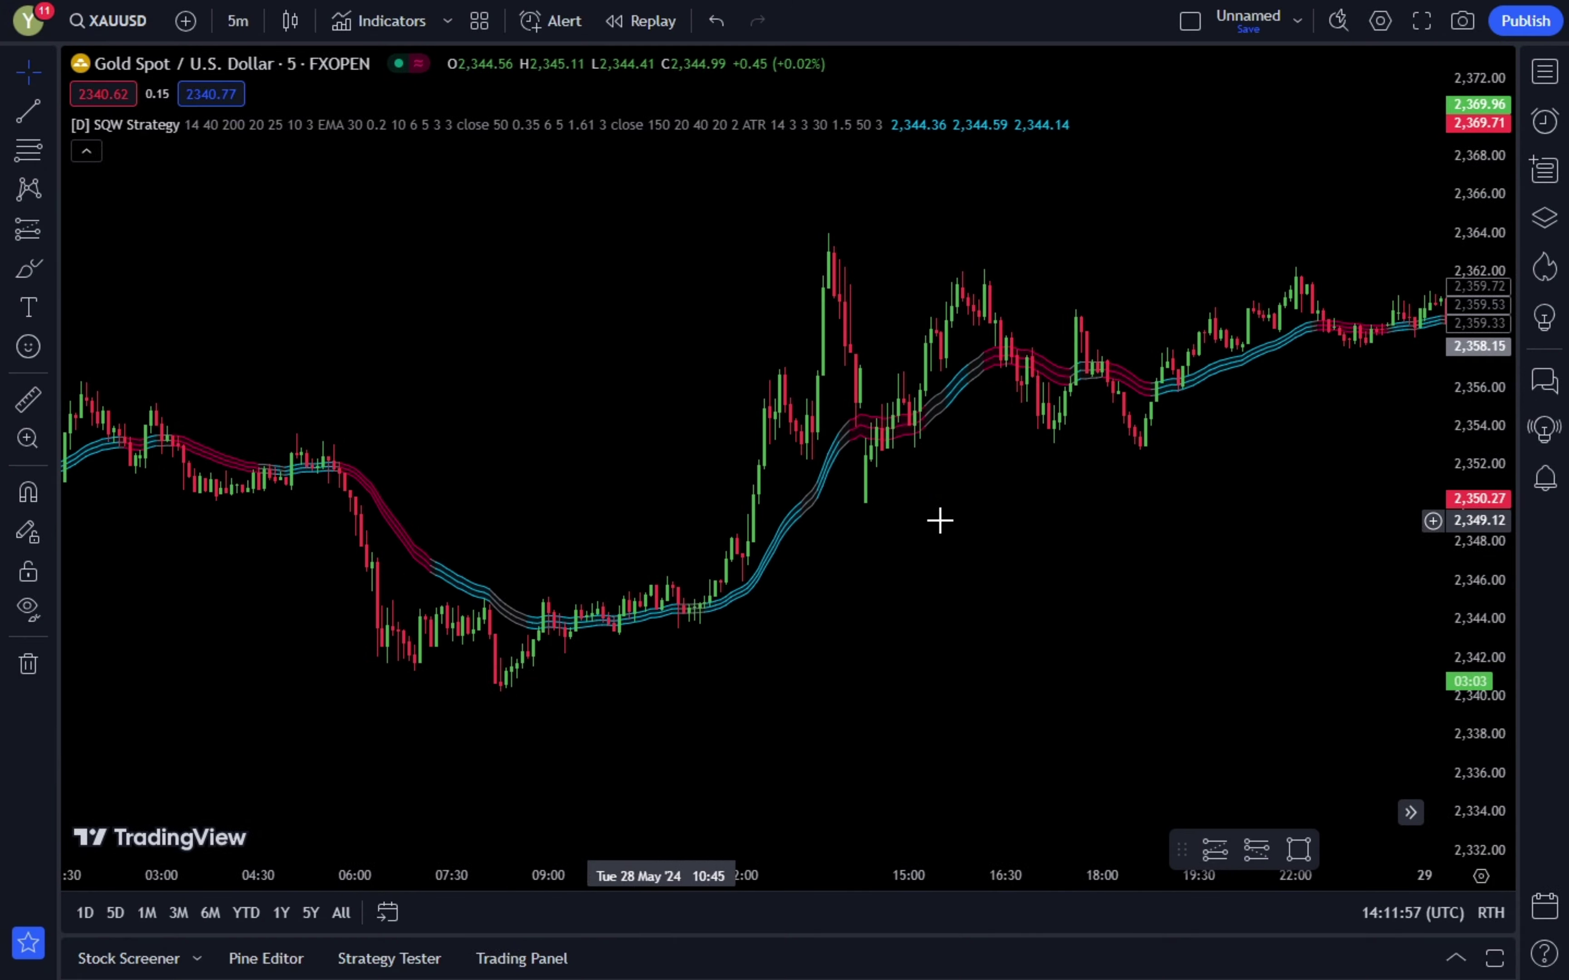
Step: Search 'RMI' in Indicators and add RMI Trend Sniper to the gold chart
left_click(350, 32)
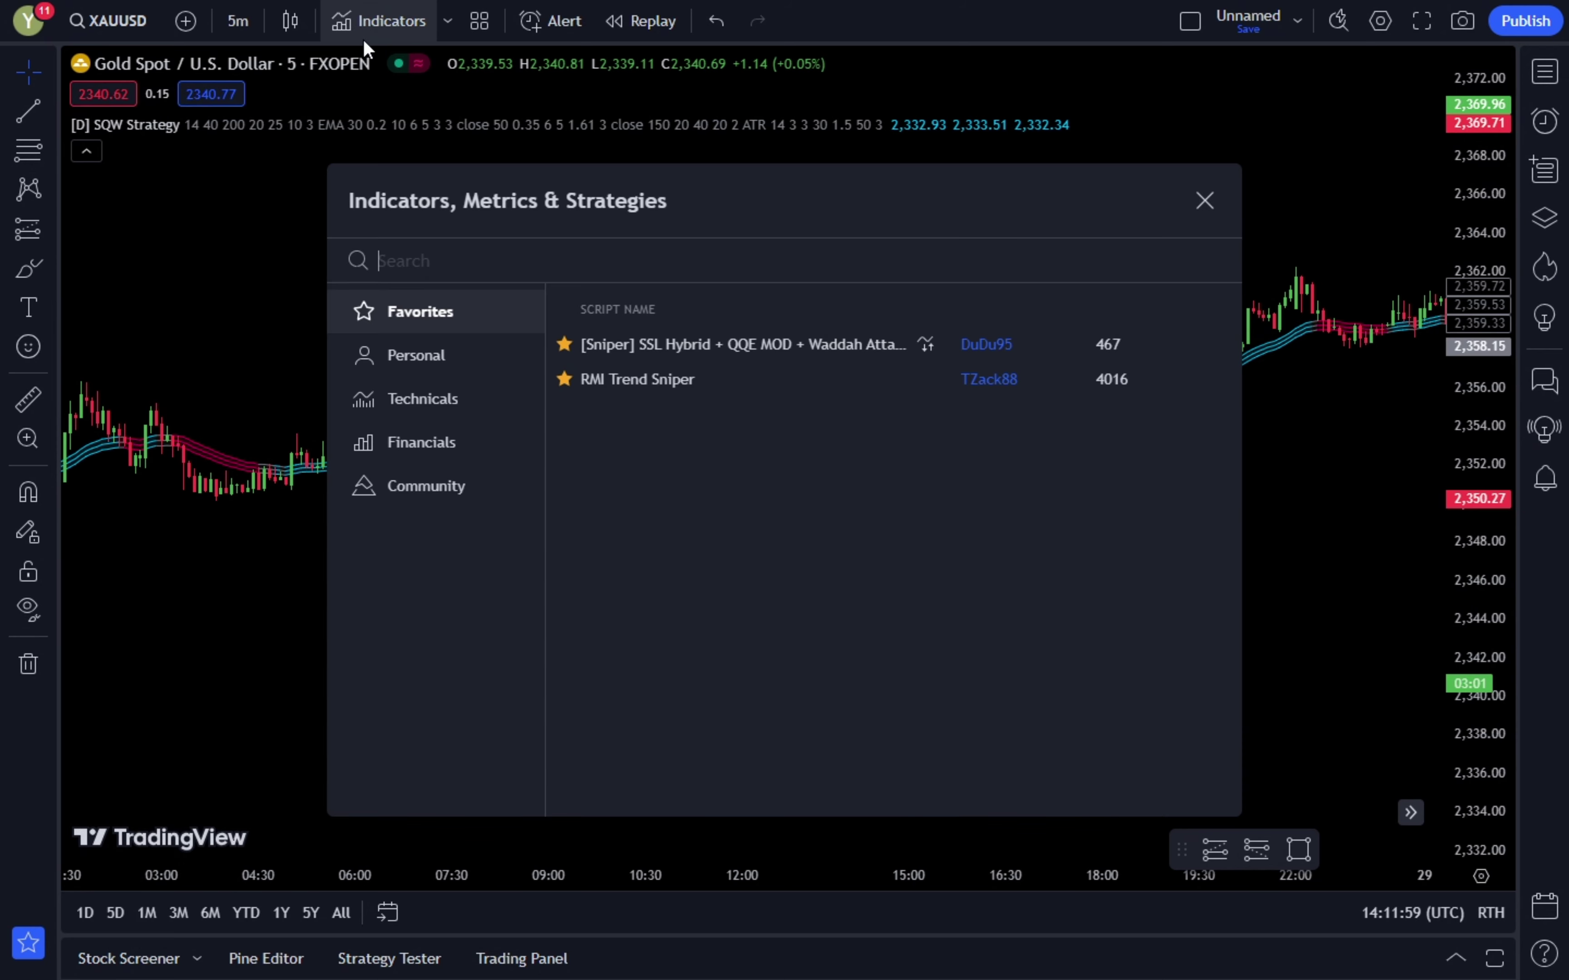
type("RMI")
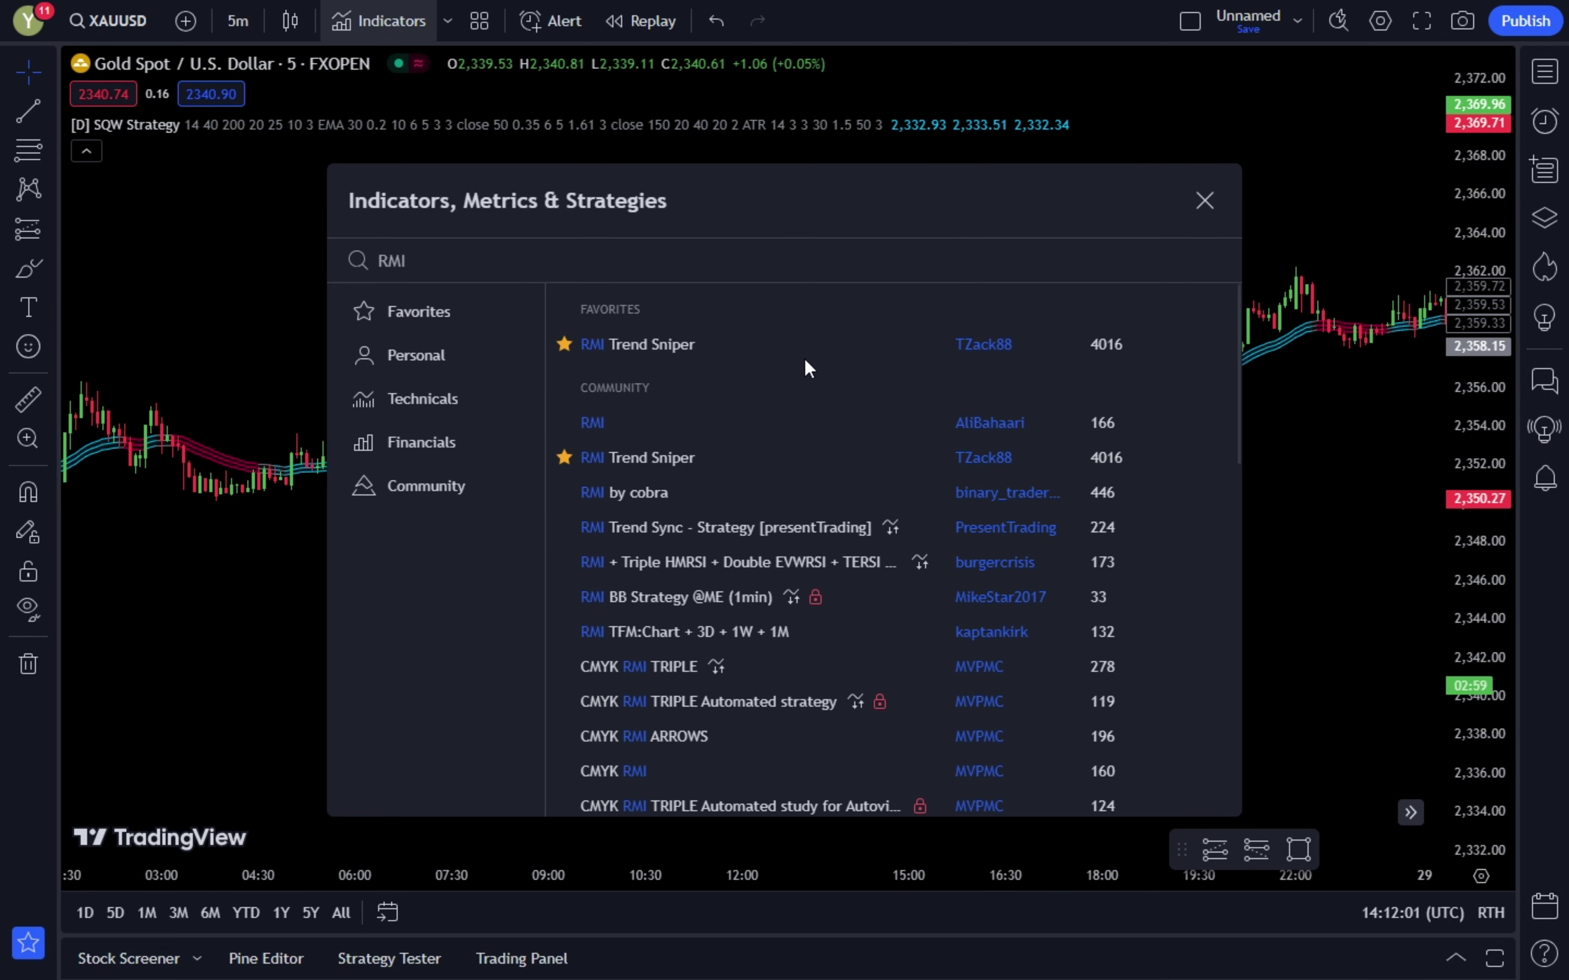
left_click(752, 336)
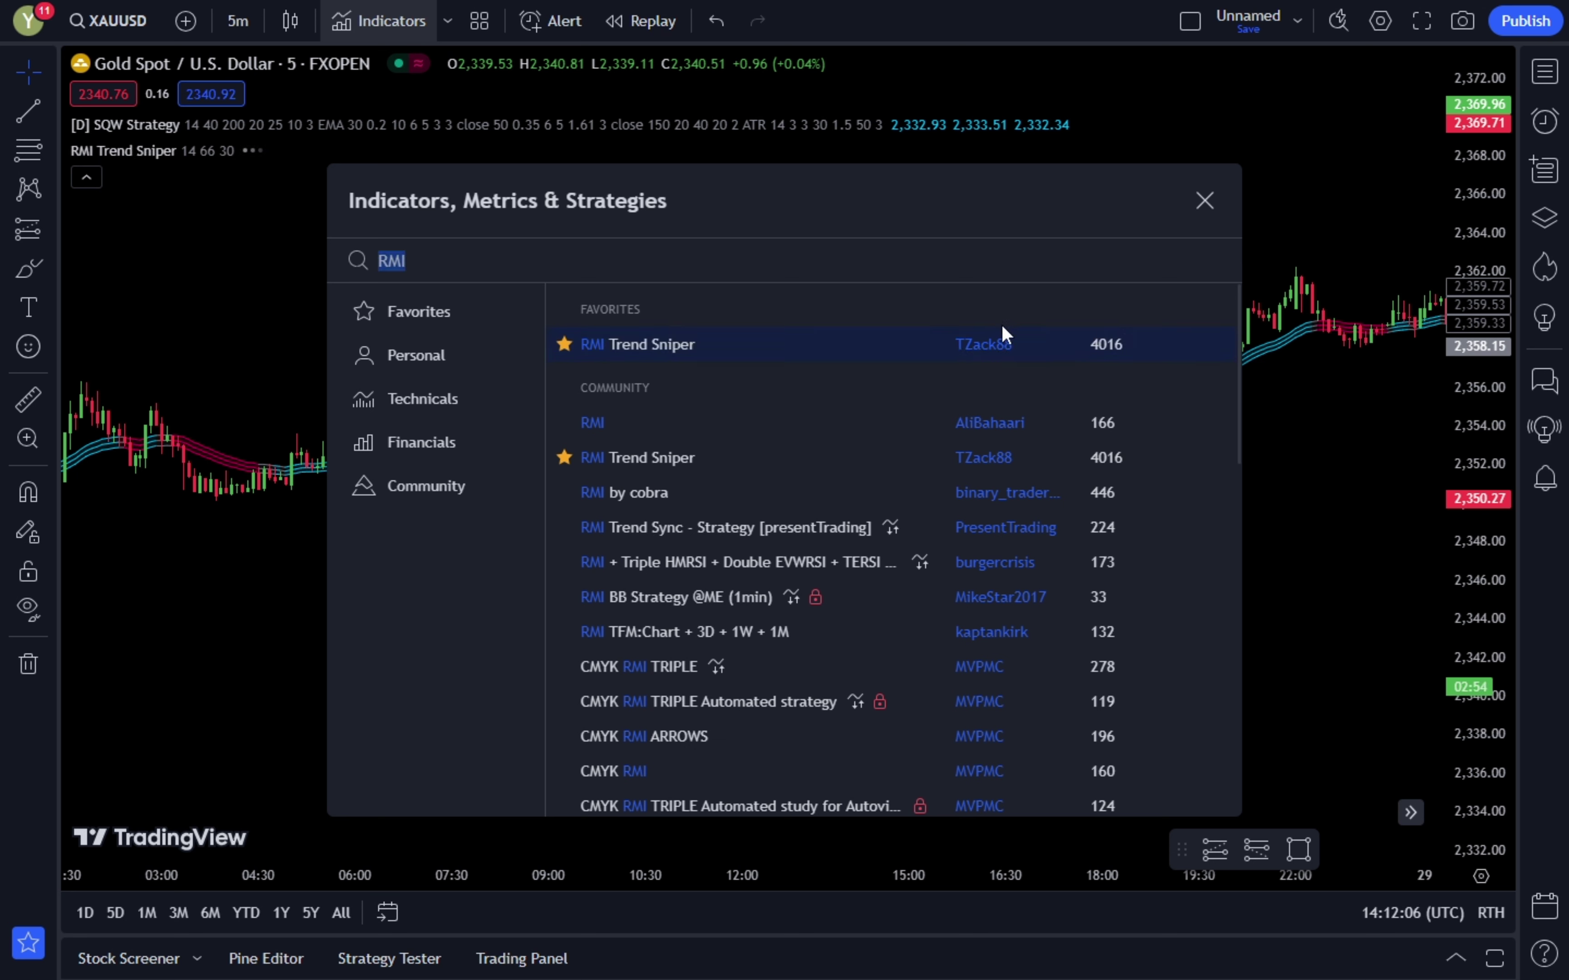
left_click(1204, 201)
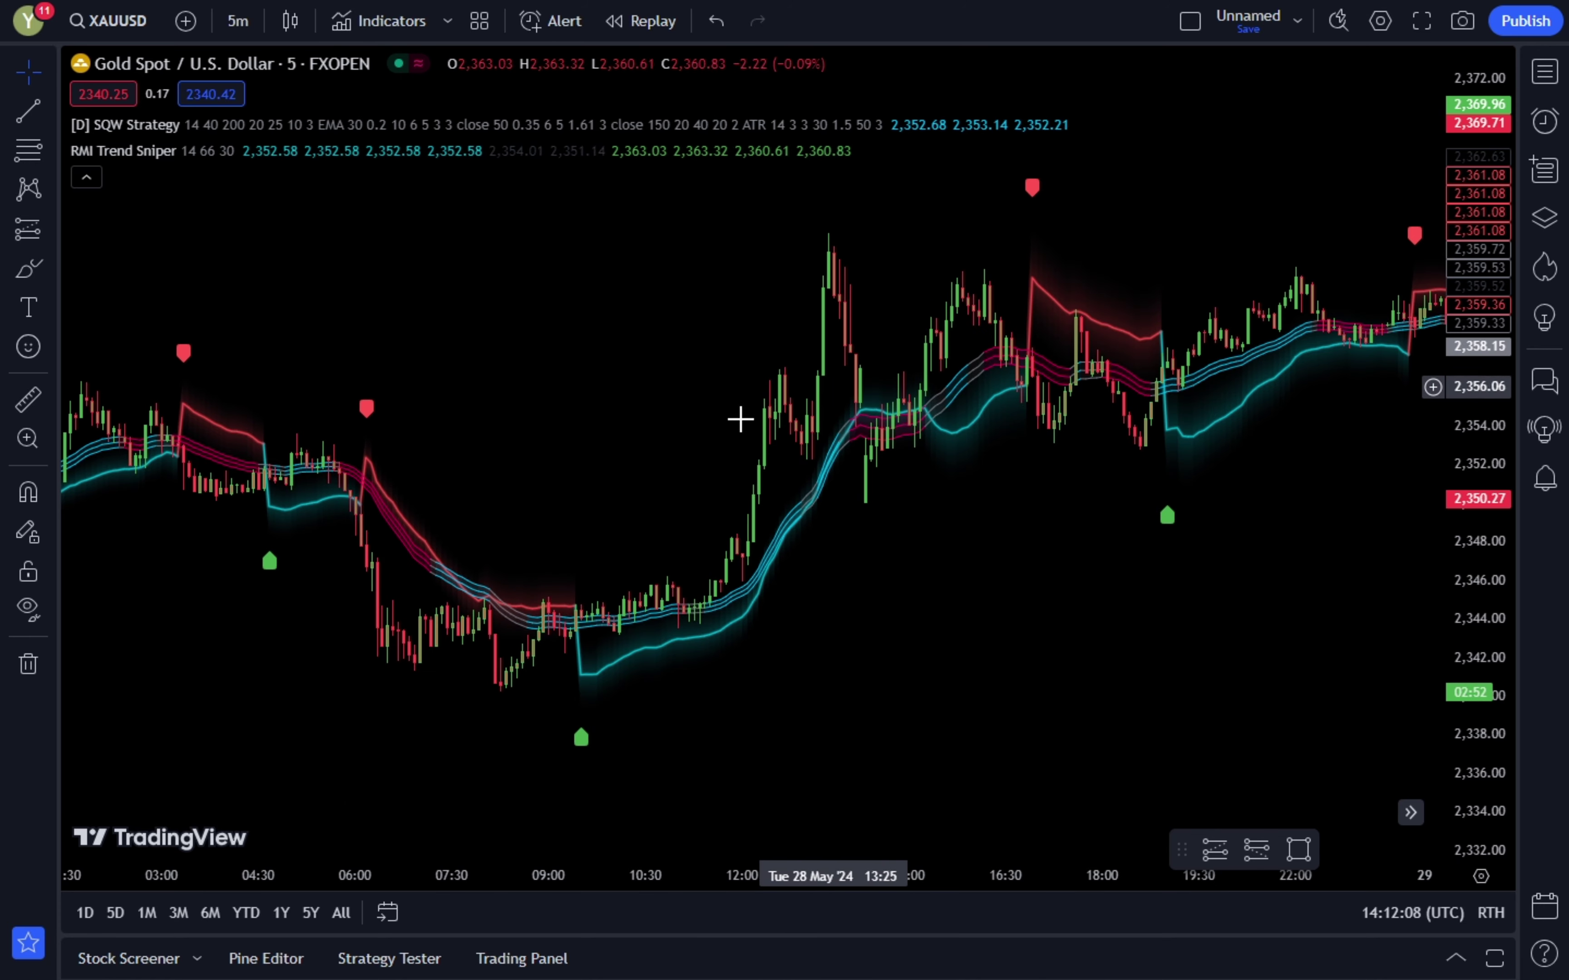
Step: Uncheck PlotCandle and Bar Color in RMI Trend Sniper's Style settings and apply
left_click(284, 150)
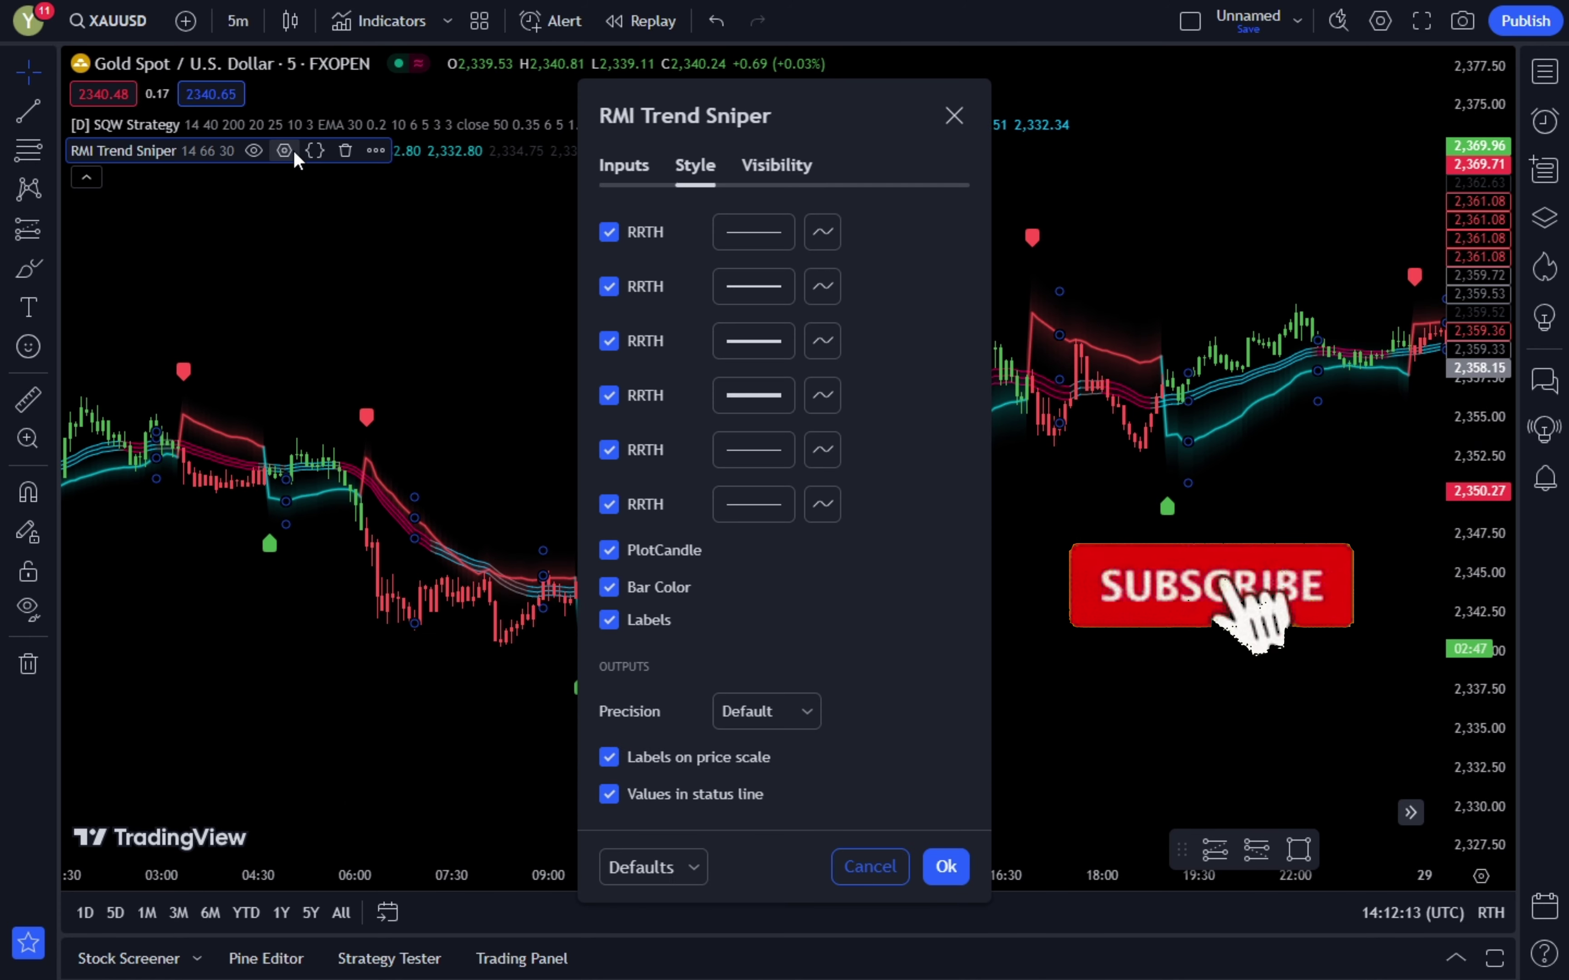
left_click(611, 172)
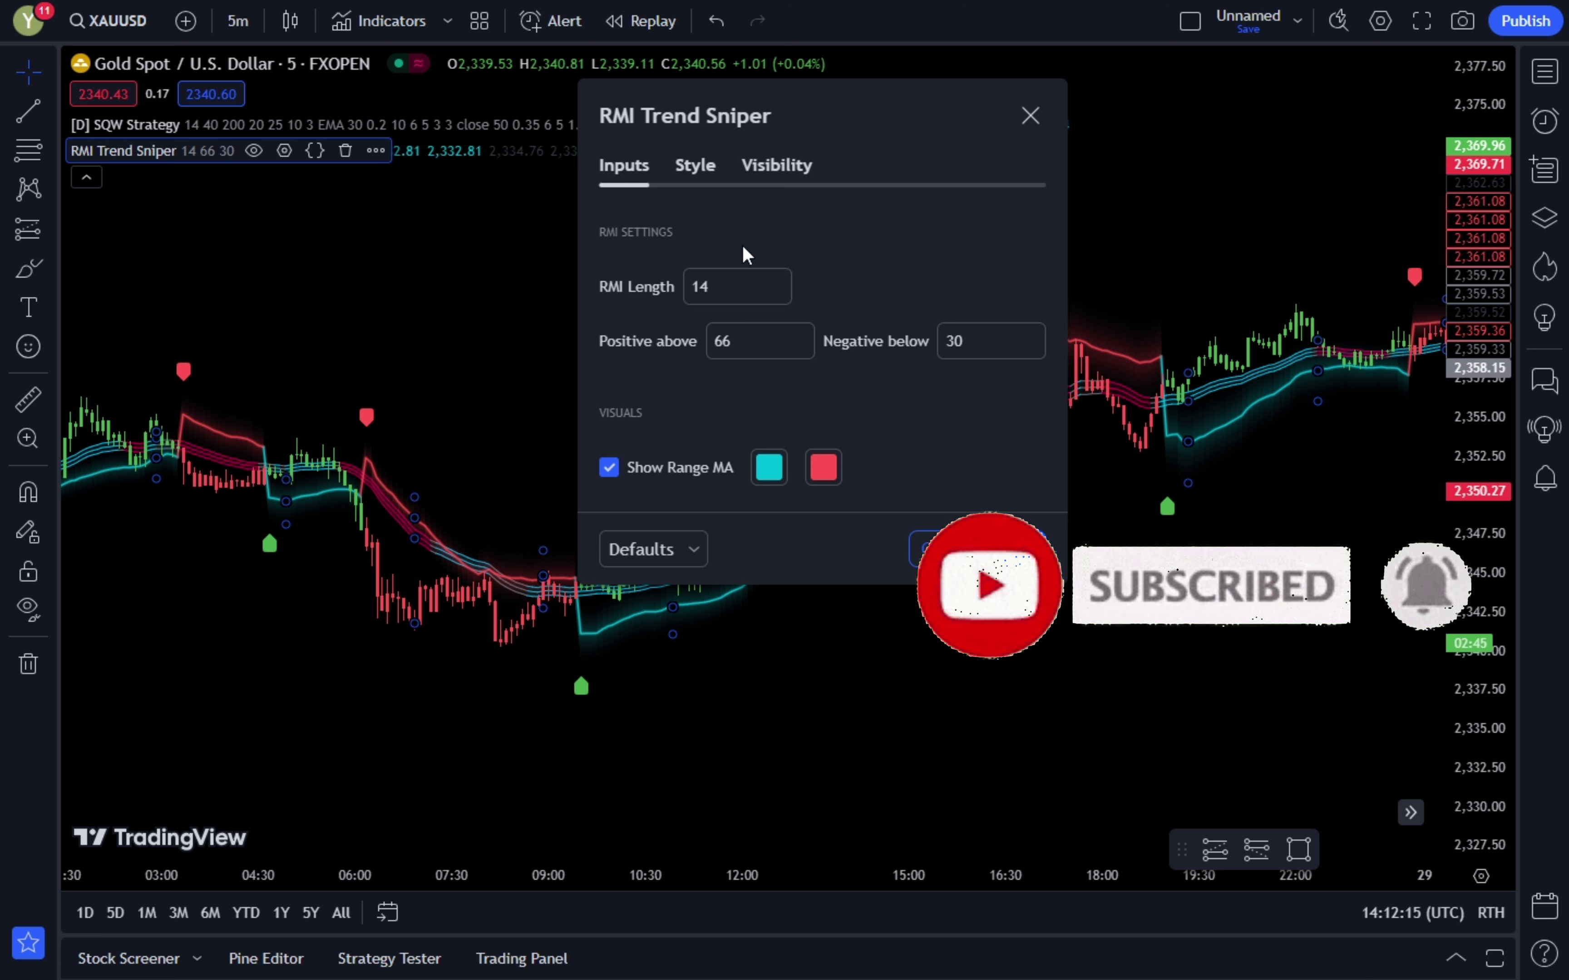
left_click(695, 169)
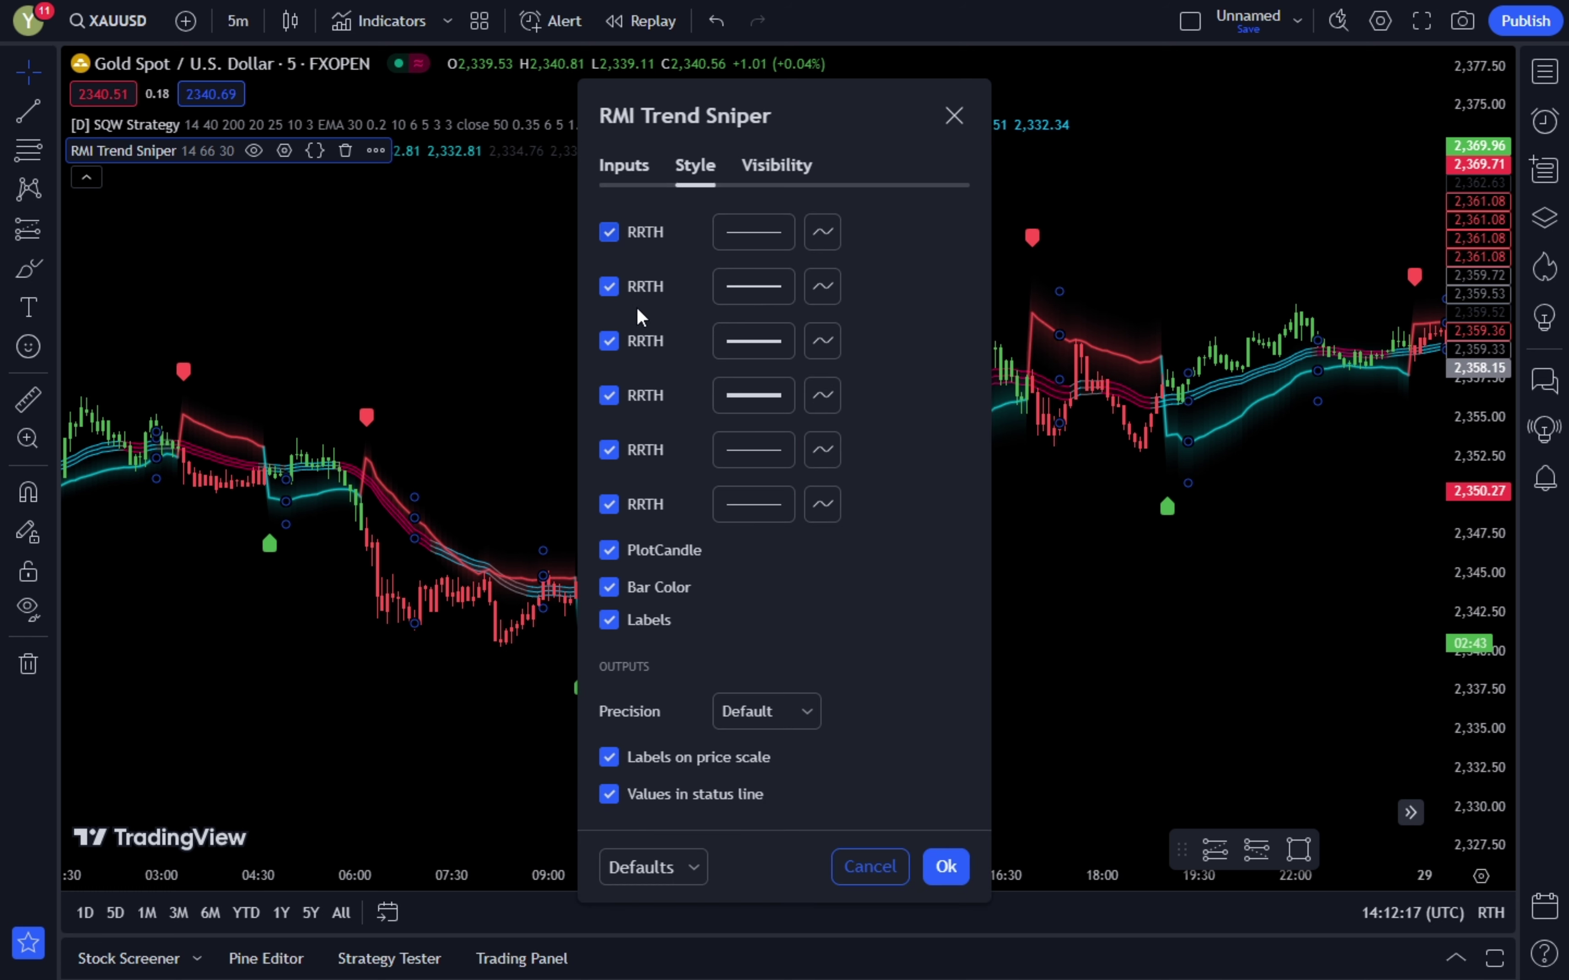
left_click(649, 554)
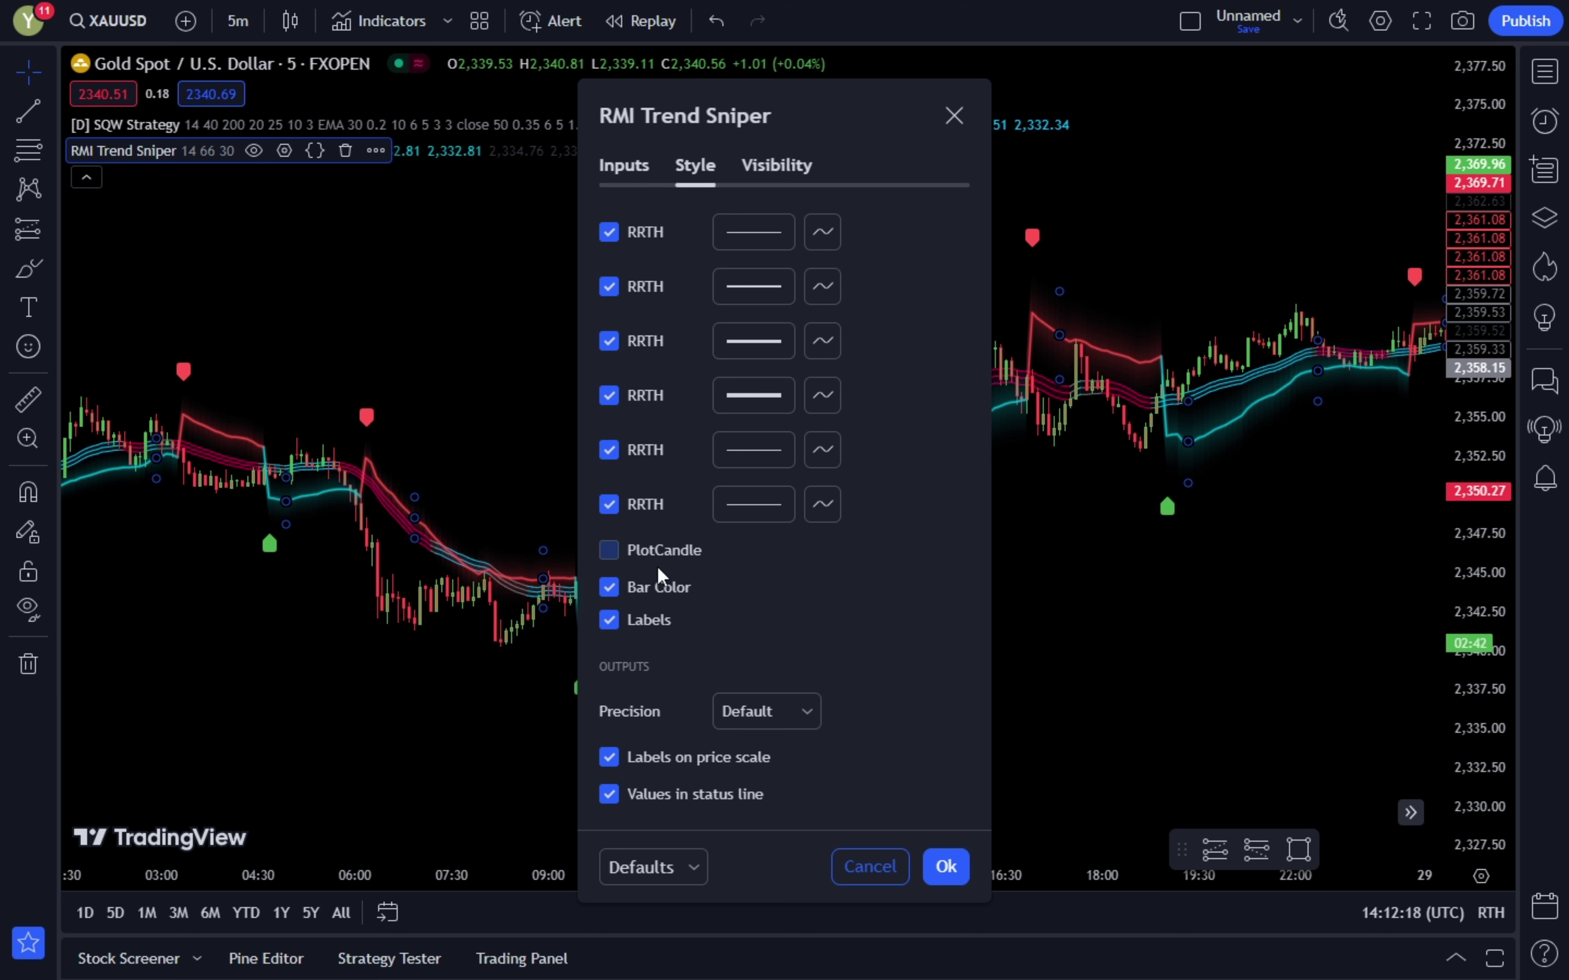
left_click(658, 584)
left_click(945, 867)
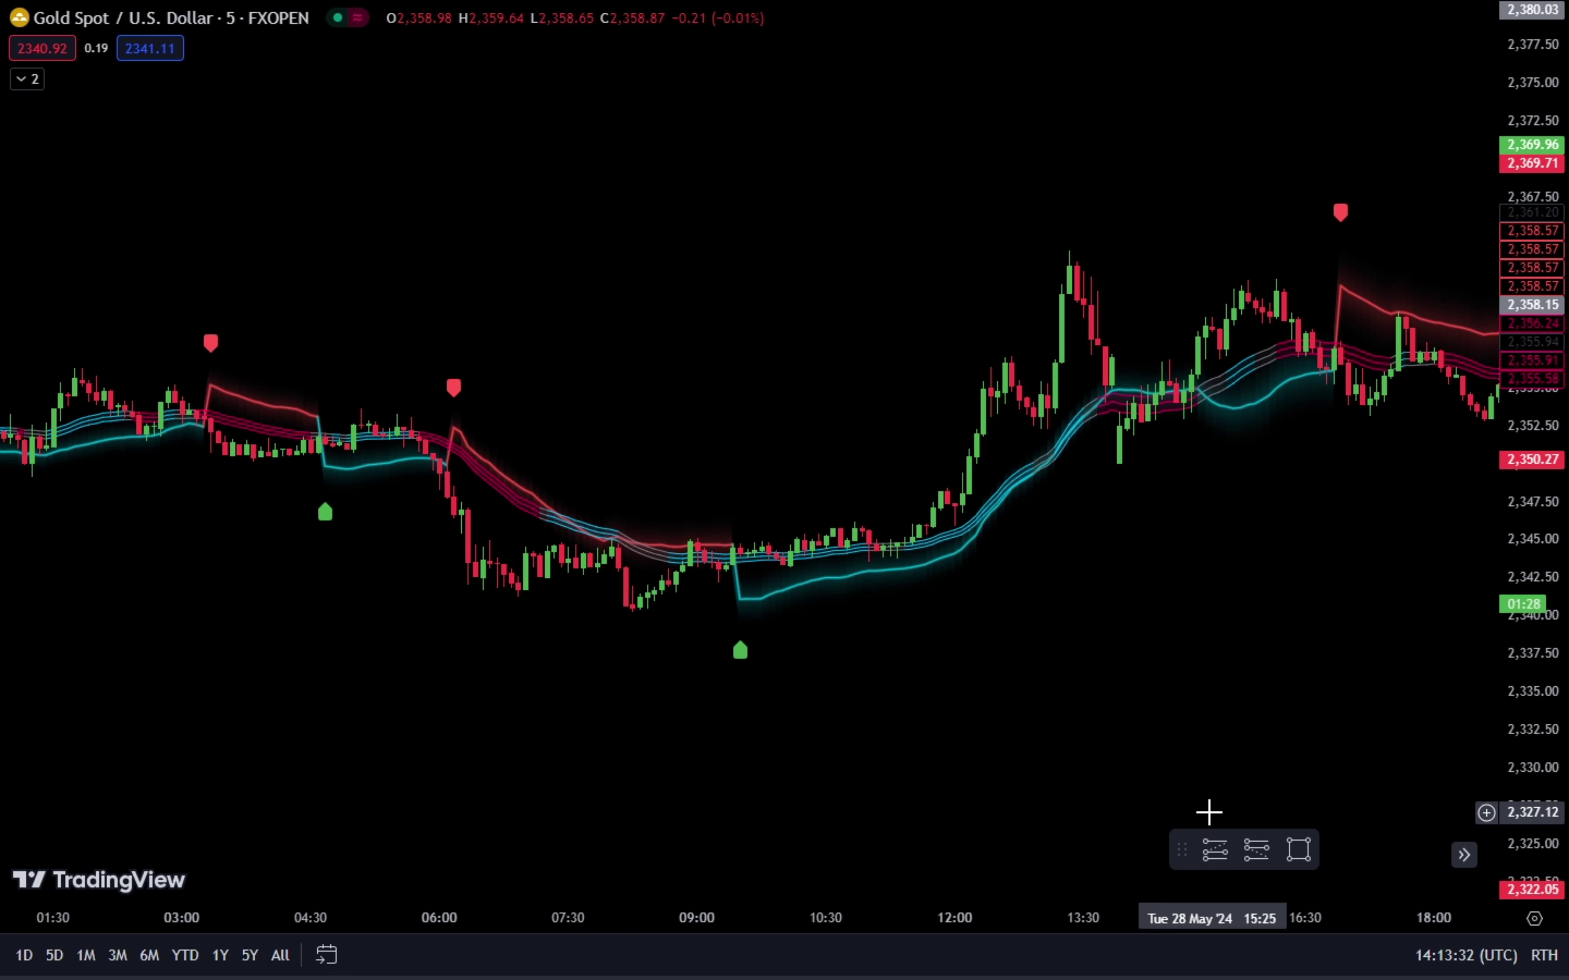
Step: Draw a long position from the 28 May 09:25 candle to 12:20, stop 3.36, target 5.08
left_click(1223, 852)
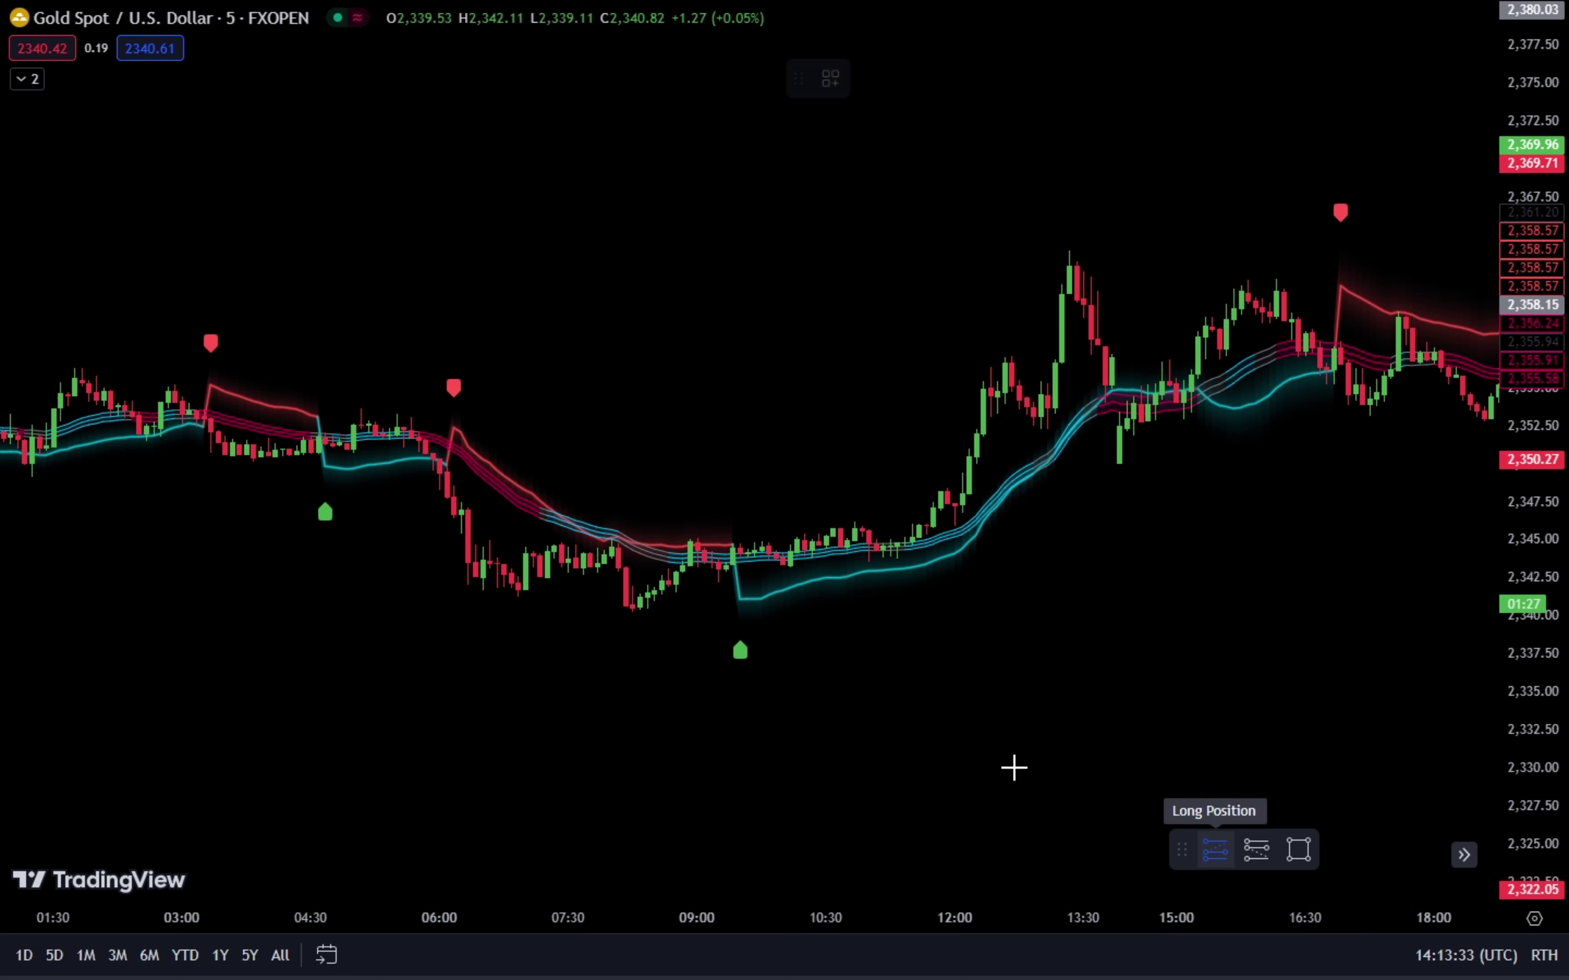
left_click(732, 548)
left_click_drag(732, 620, 757, 599)
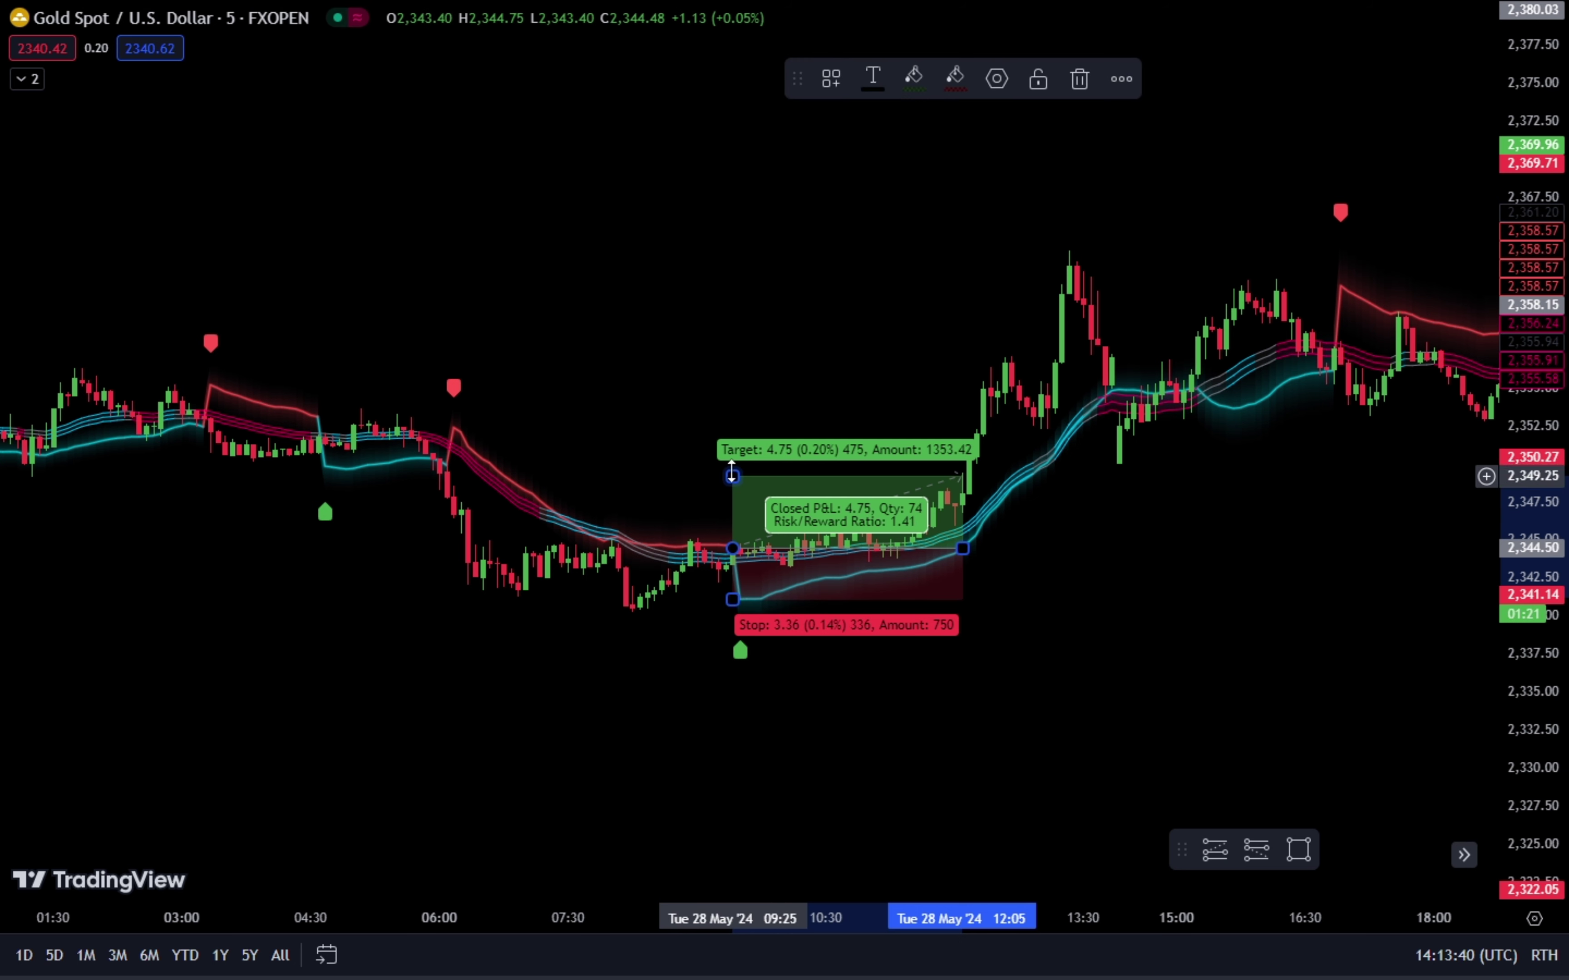
left_click_drag(732, 475, 769, 472)
left_click_drag(964, 550, 984, 549)
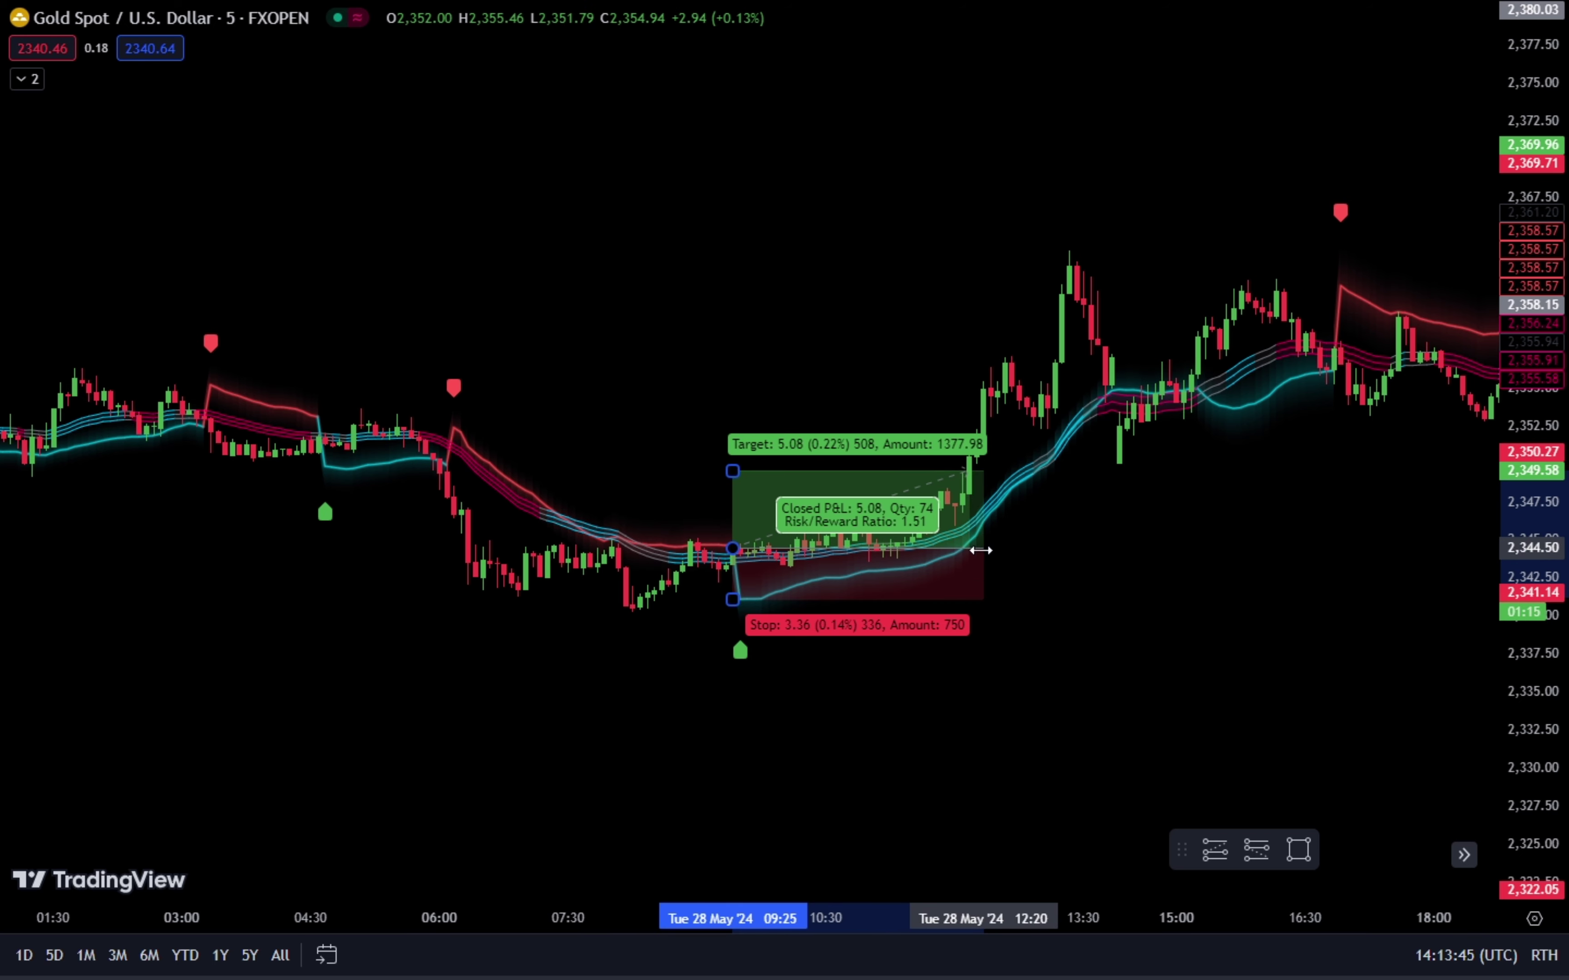
left_click(1005, 459)
left_click_drag(1064, 584, 1030, 560)
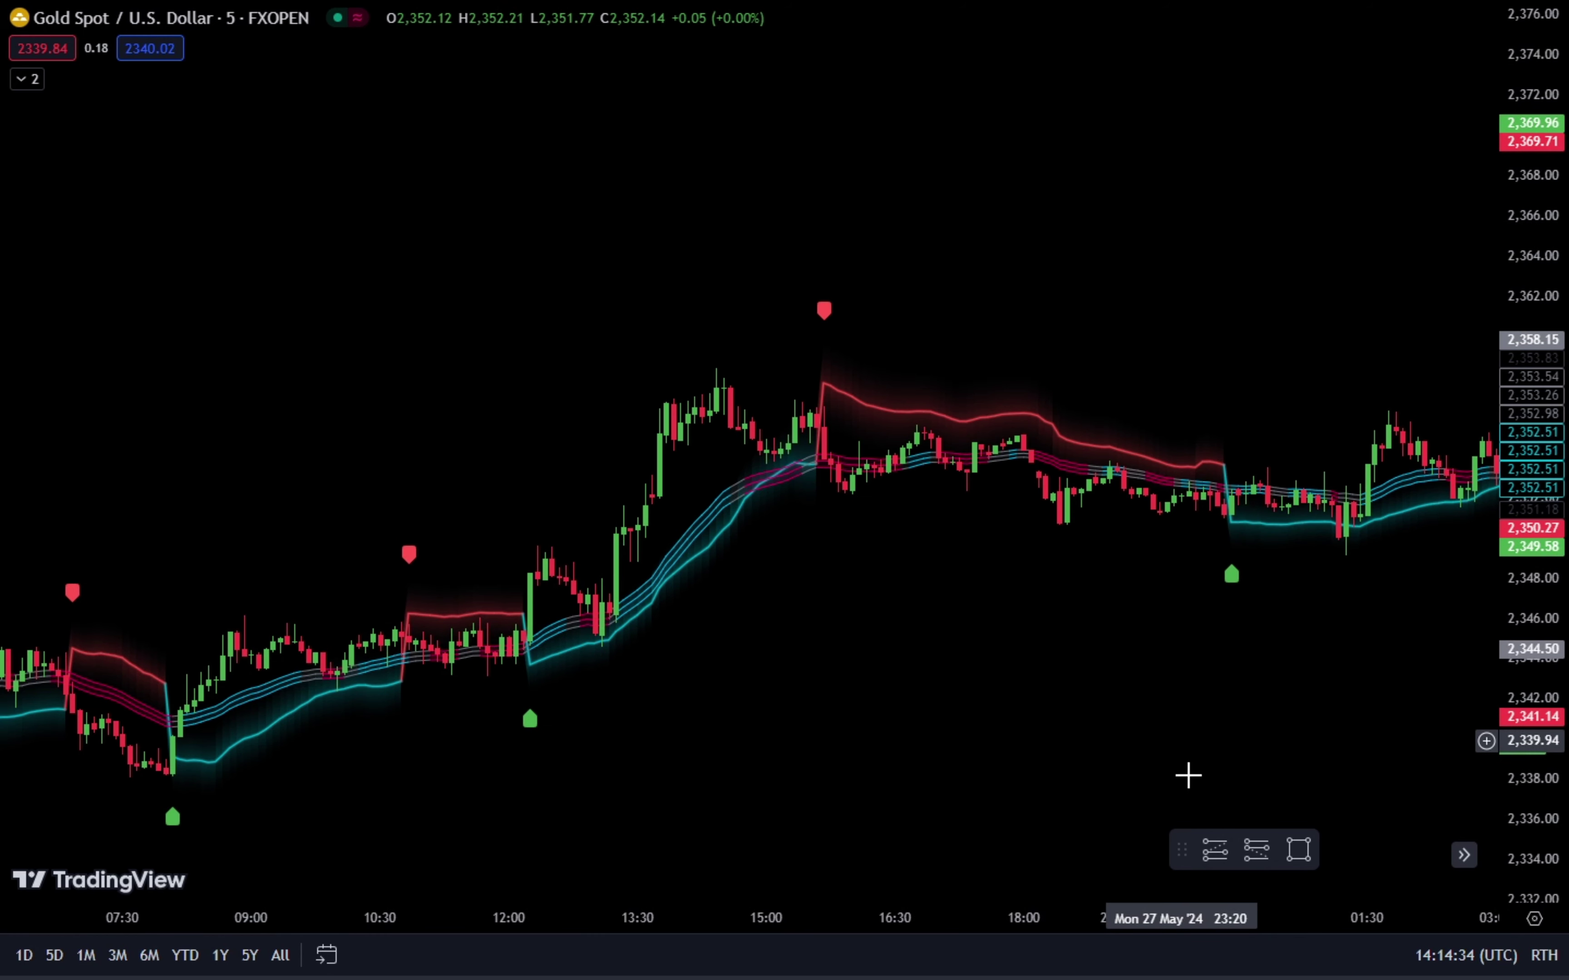
Step: Draw a short position from 27 May 15:35 to 28 May 06:05, stop 3.79, target 5.69
left_click(1257, 850)
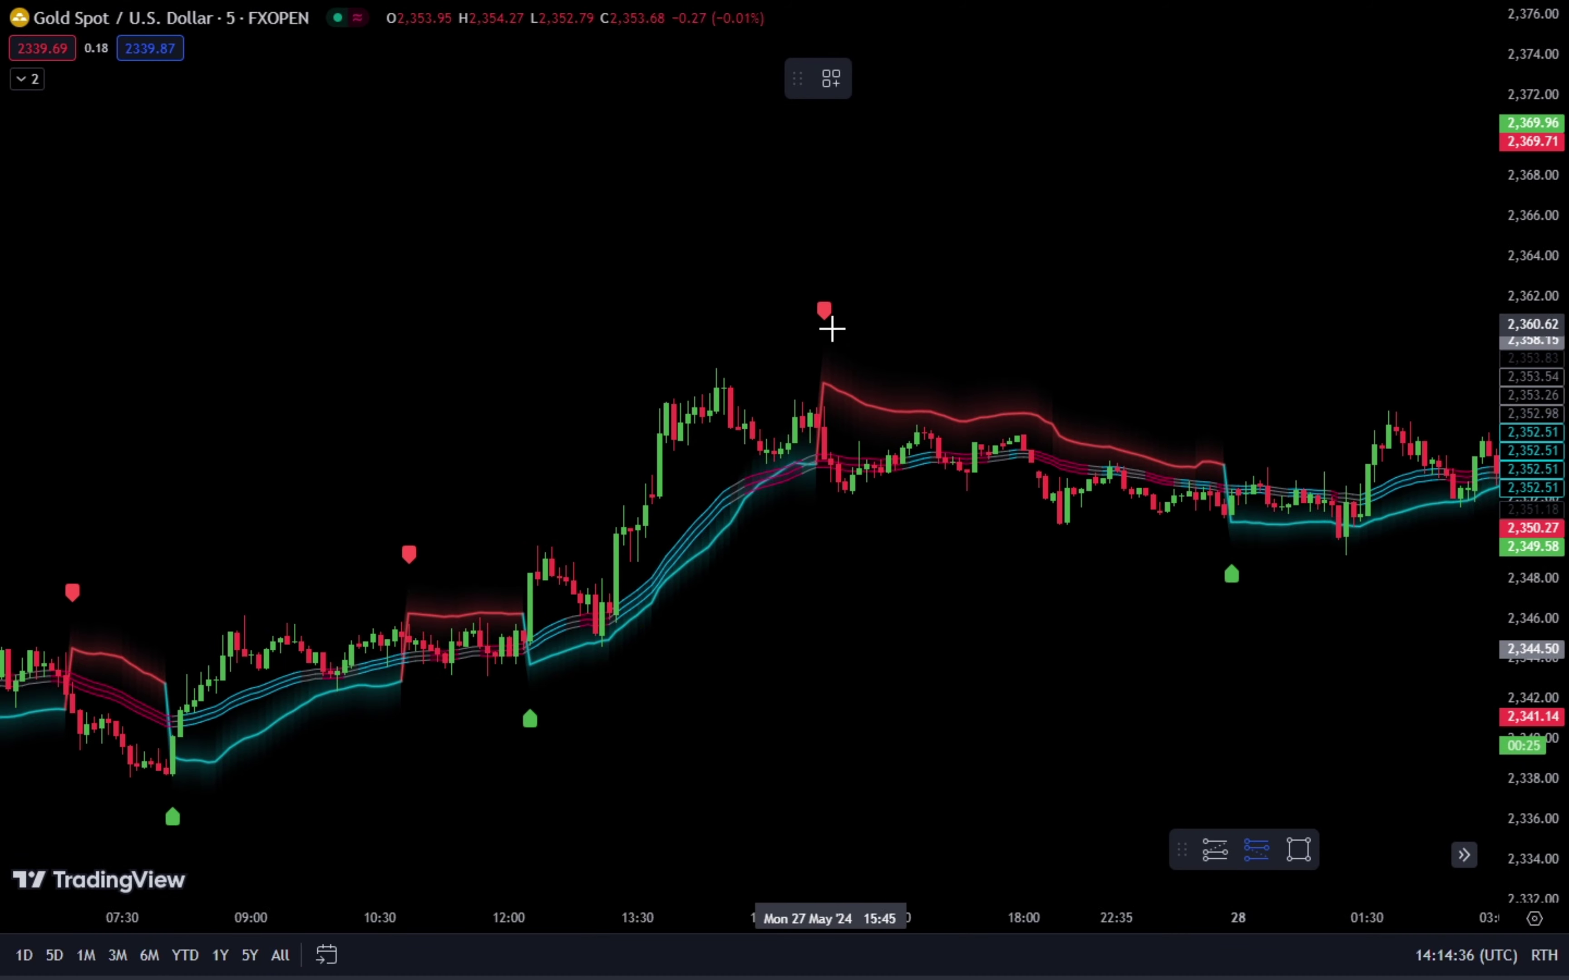
left_click(818, 459)
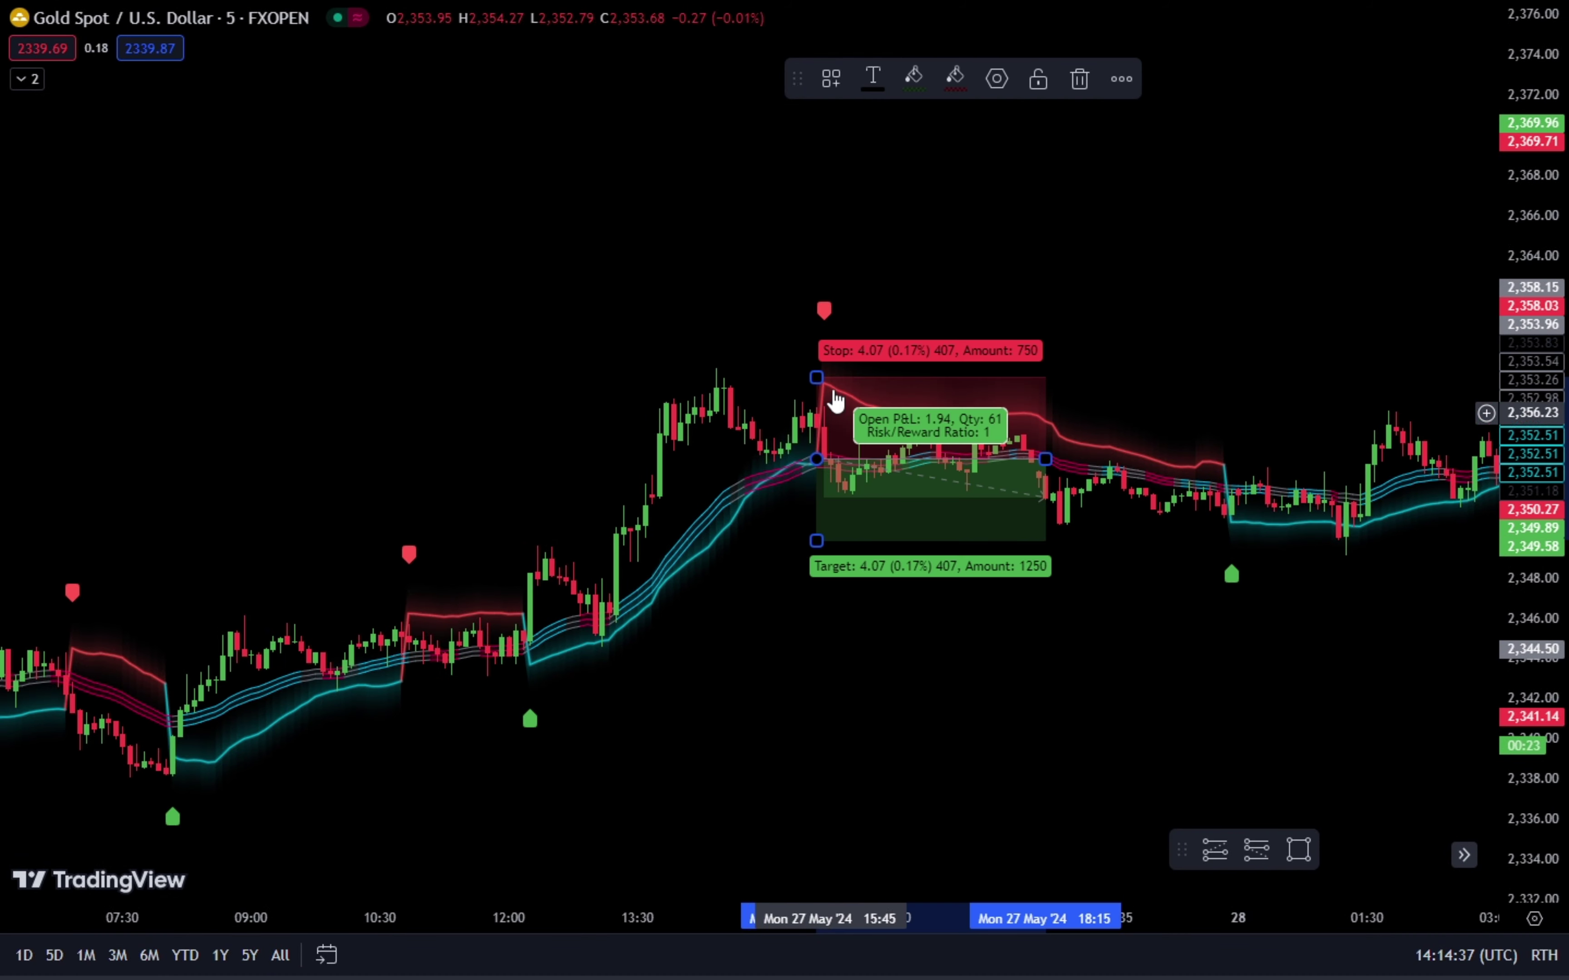
left_click_drag(824, 384, 823, 389)
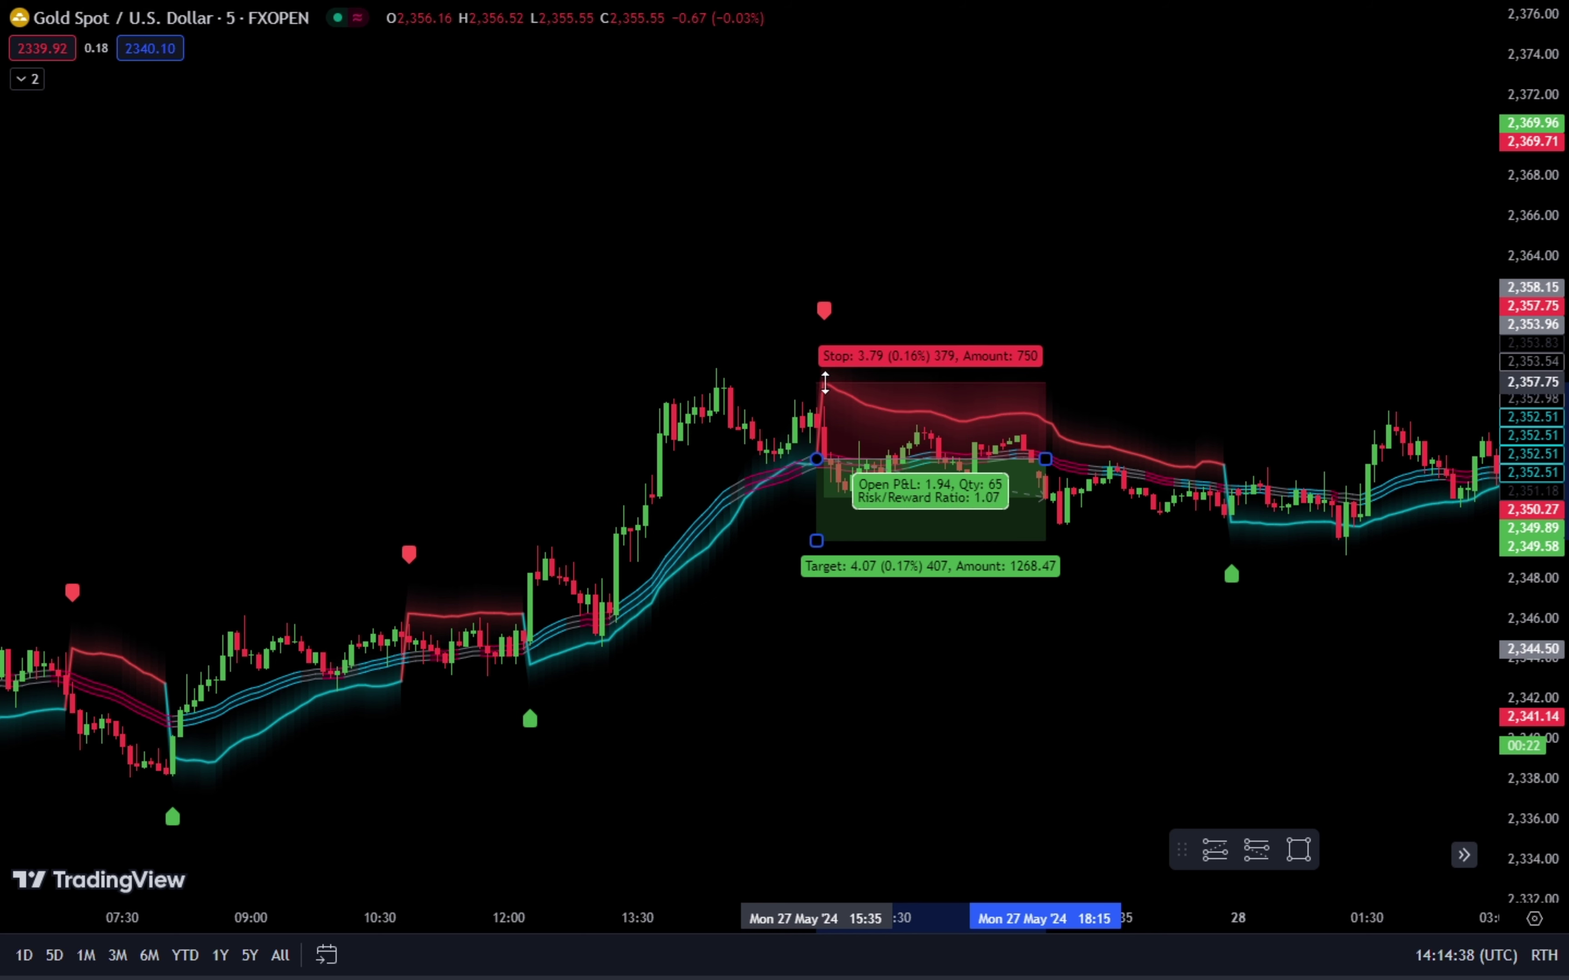
left_click_drag(813, 539, 814, 573)
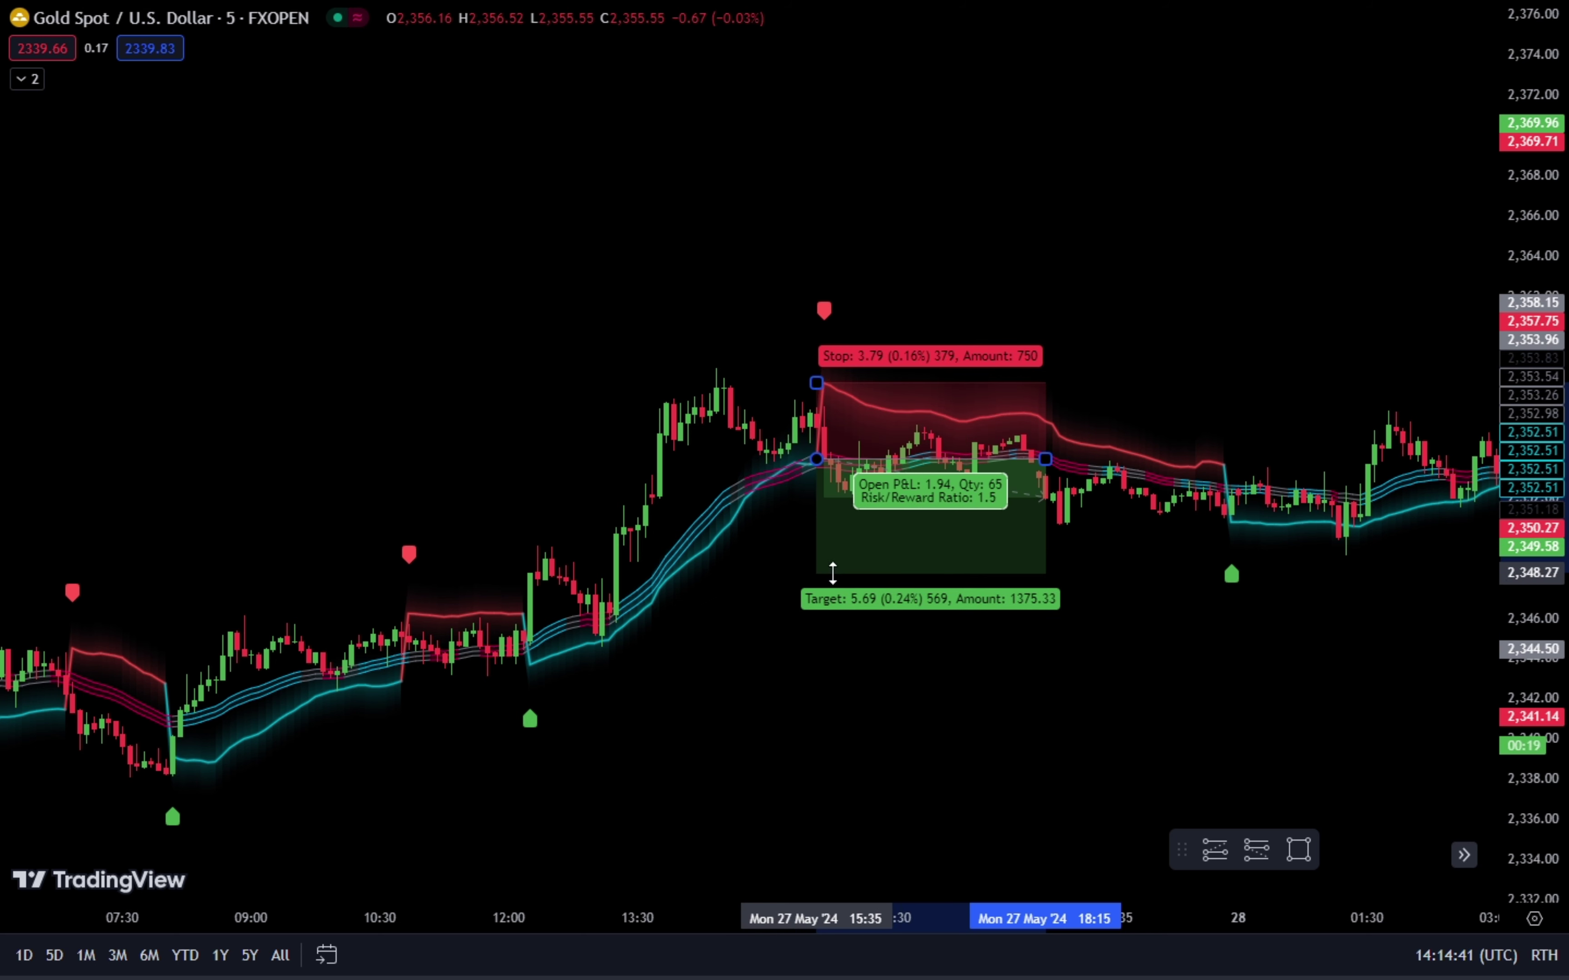
left_click_drag(1087, 663, 848, 690)
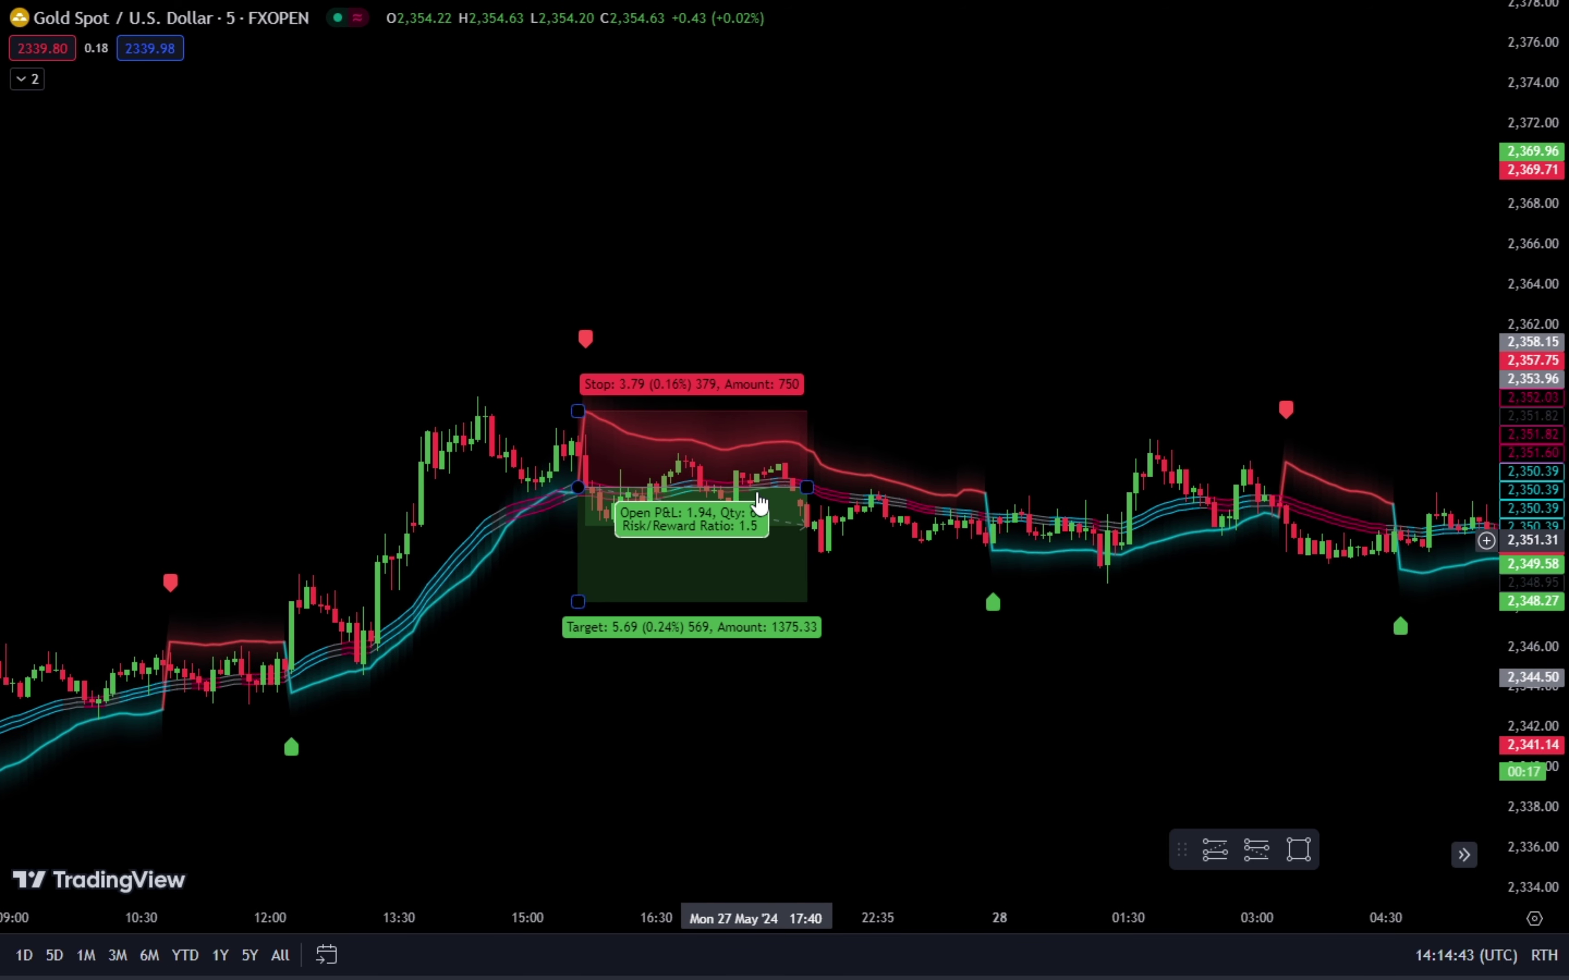
left_click_drag(1091, 514, 903, 340)
left_click_drag(908, 453, 1121, 478)
scroll(1040, 710, "down", 5)
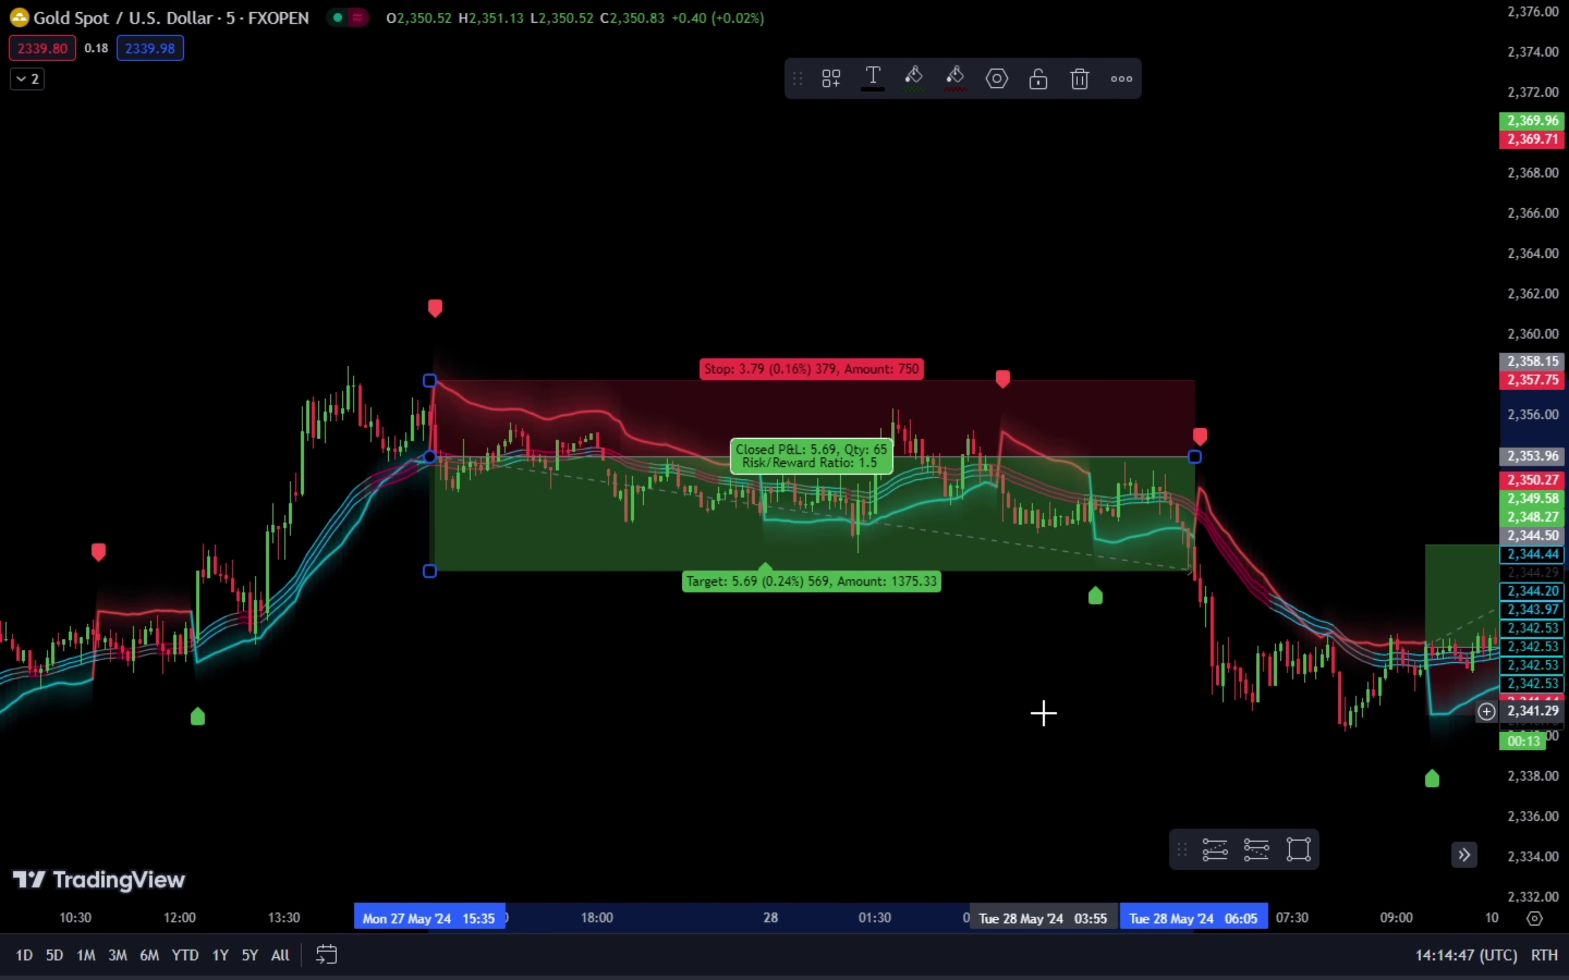
left_click(968, 728)
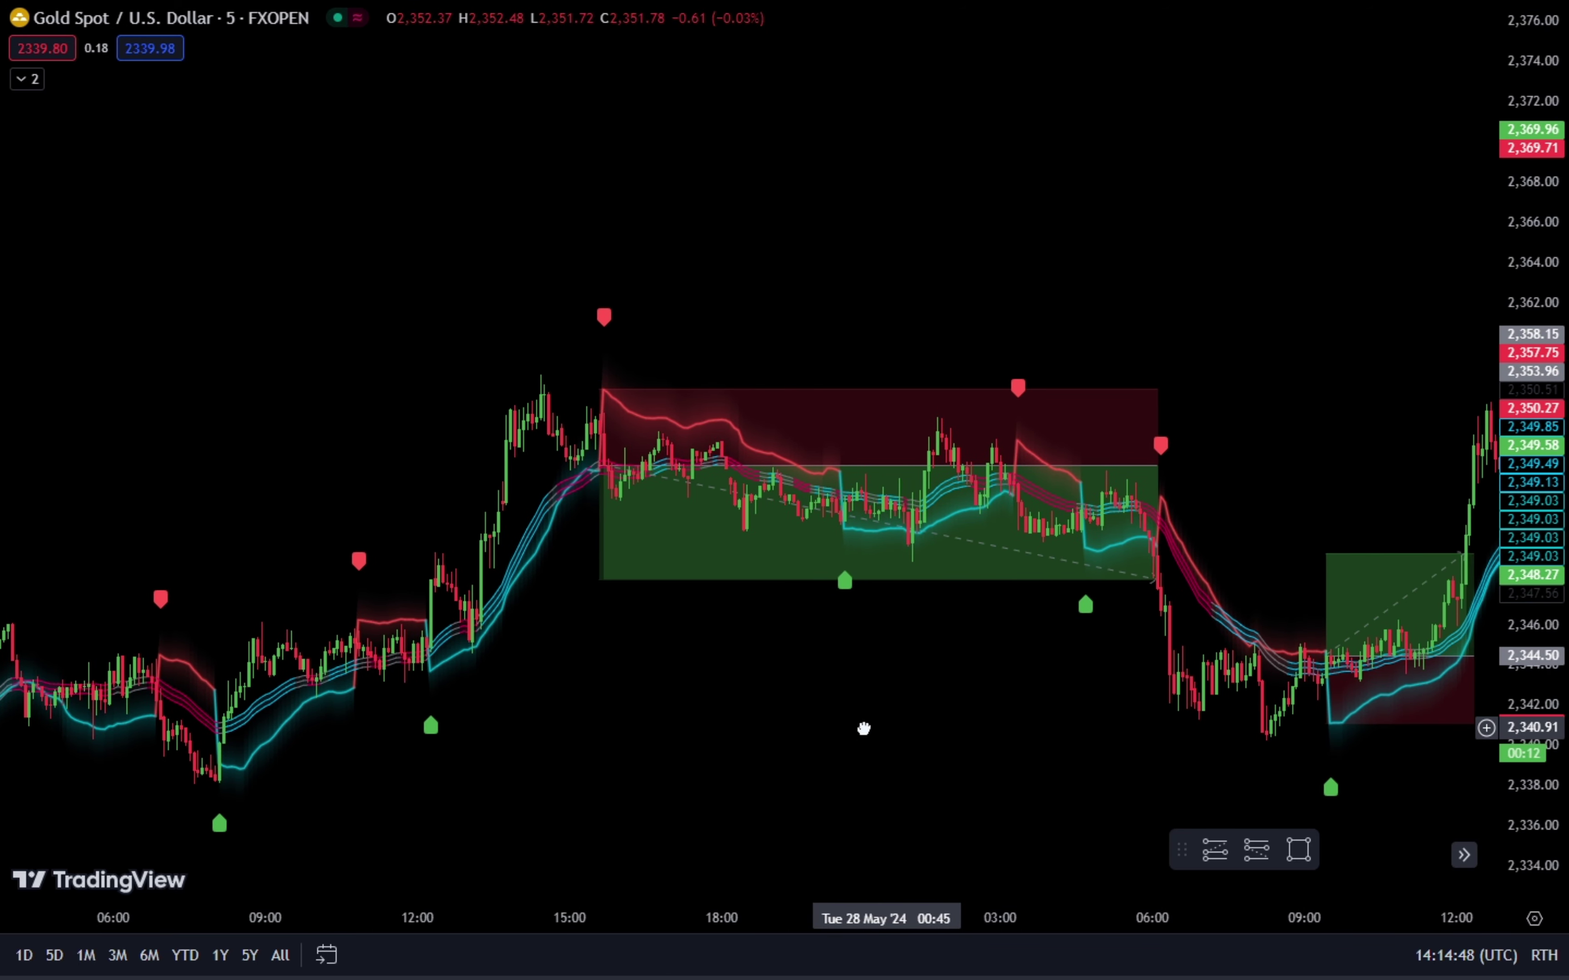